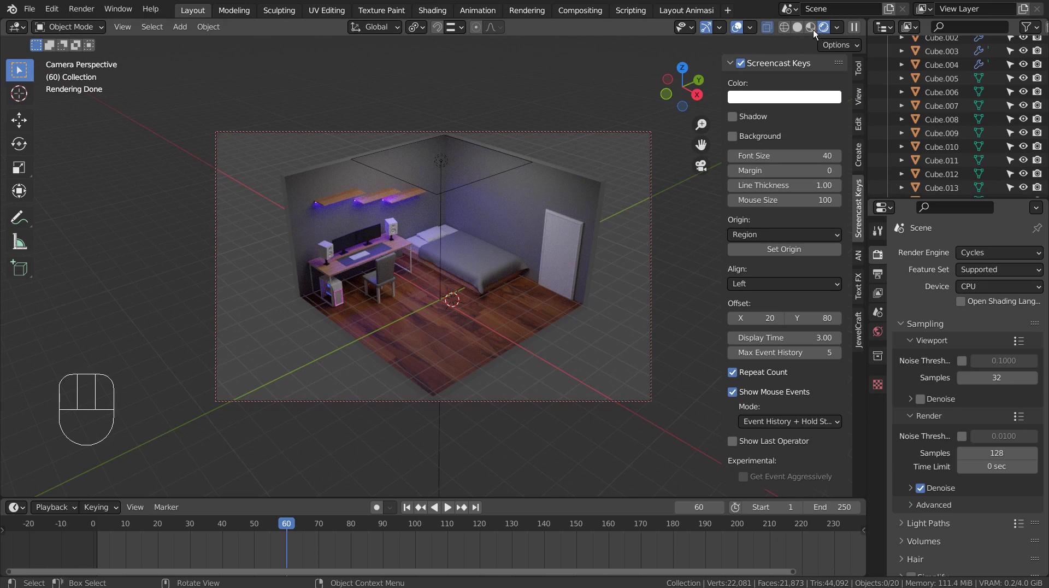
Set the viewport to Solid X-ray and verify 'Lighting: Sun Position' is enabled in Preferences
left_click(793, 29)
left_click(402, 116)
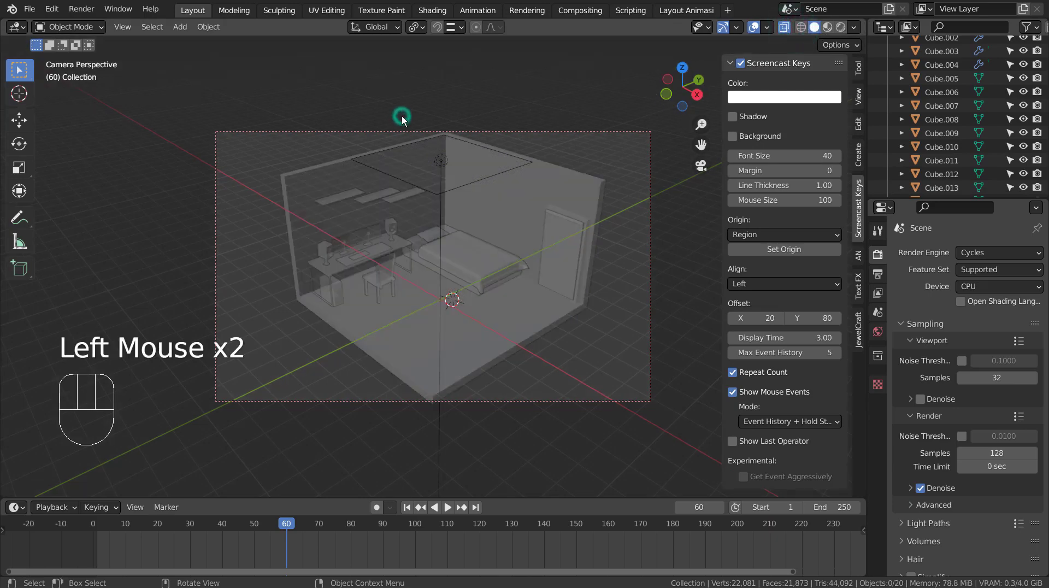
left_click(52, 9)
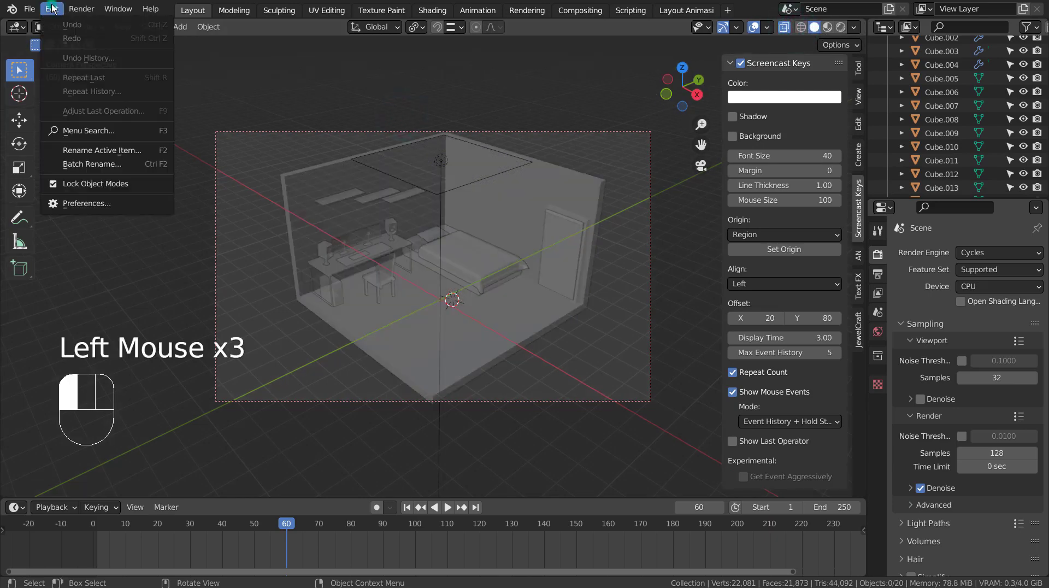
left_click(71, 204)
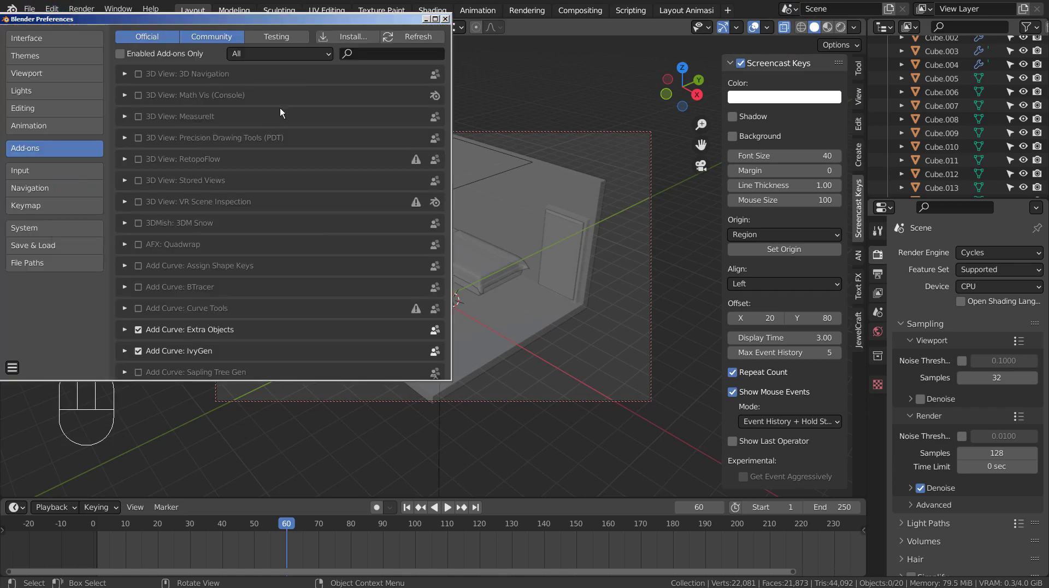
left_click(390, 53)
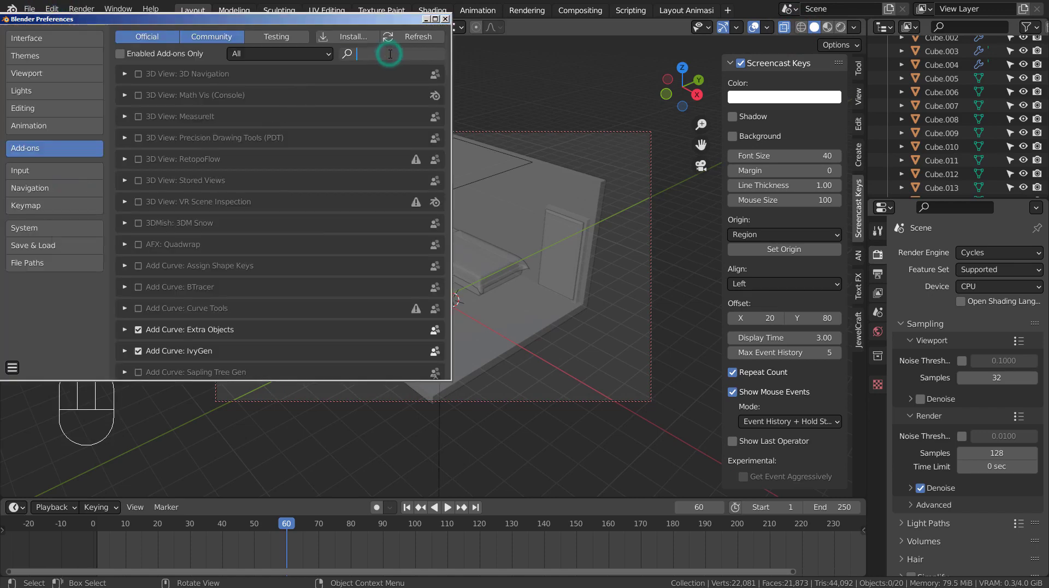
type("sun")
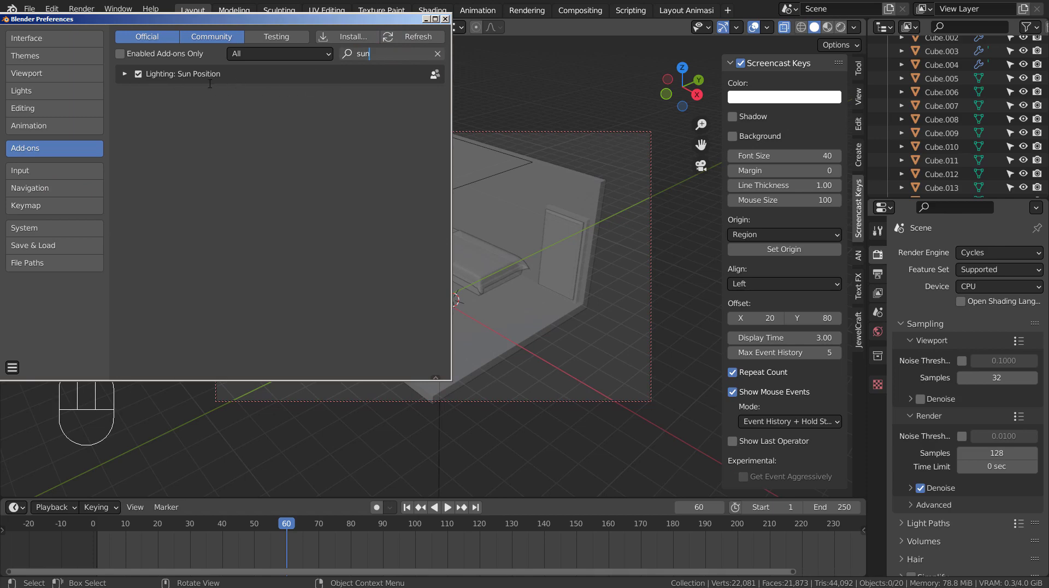
key("Return")
left_click(125, 74)
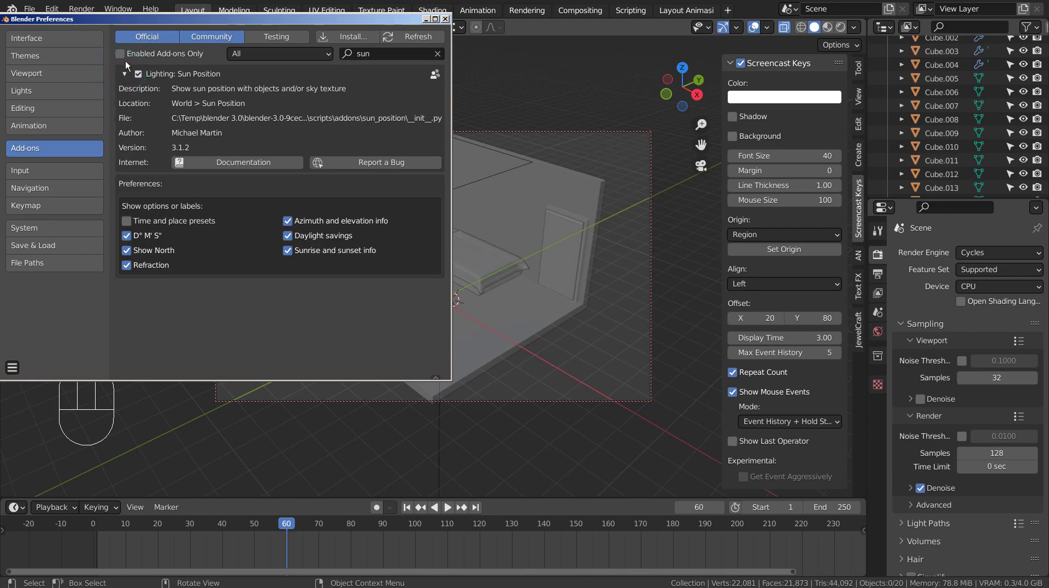
left_click(126, 73)
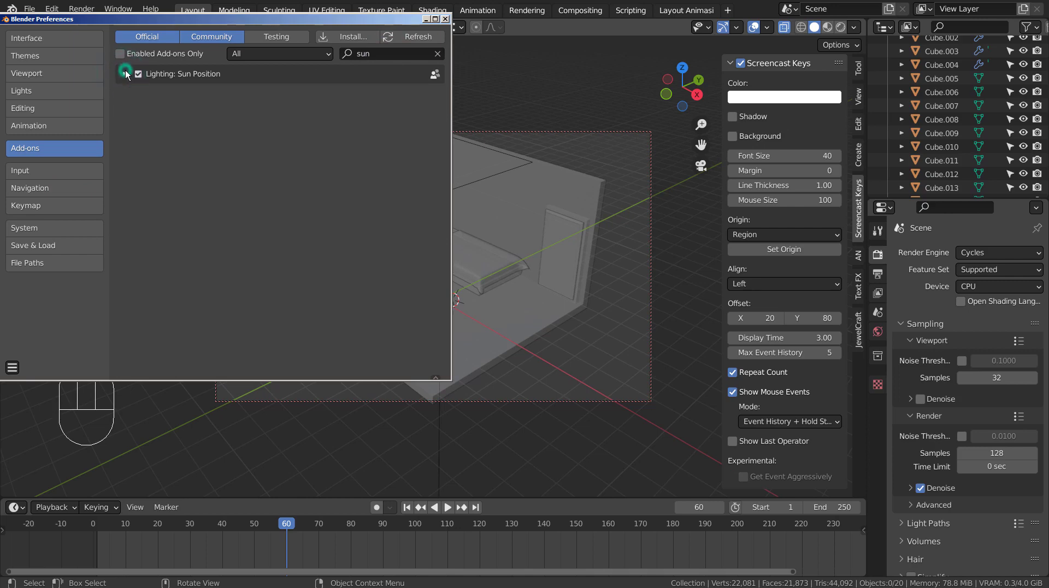
left_click(446, 19)
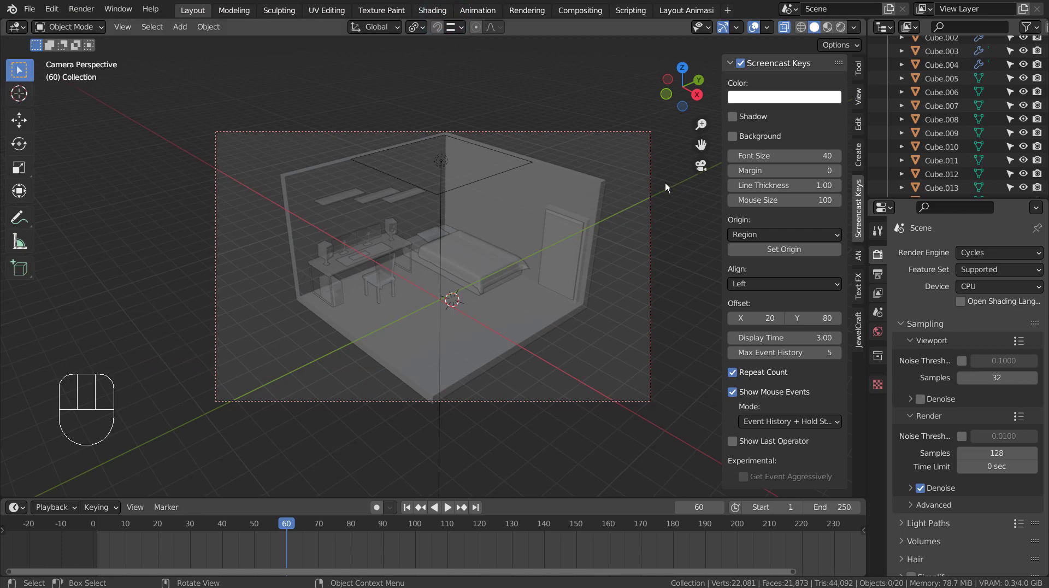
Select the Area light in the Outliner, check its light properties, then view Render properties
scroll(917, 143, "up", 2)
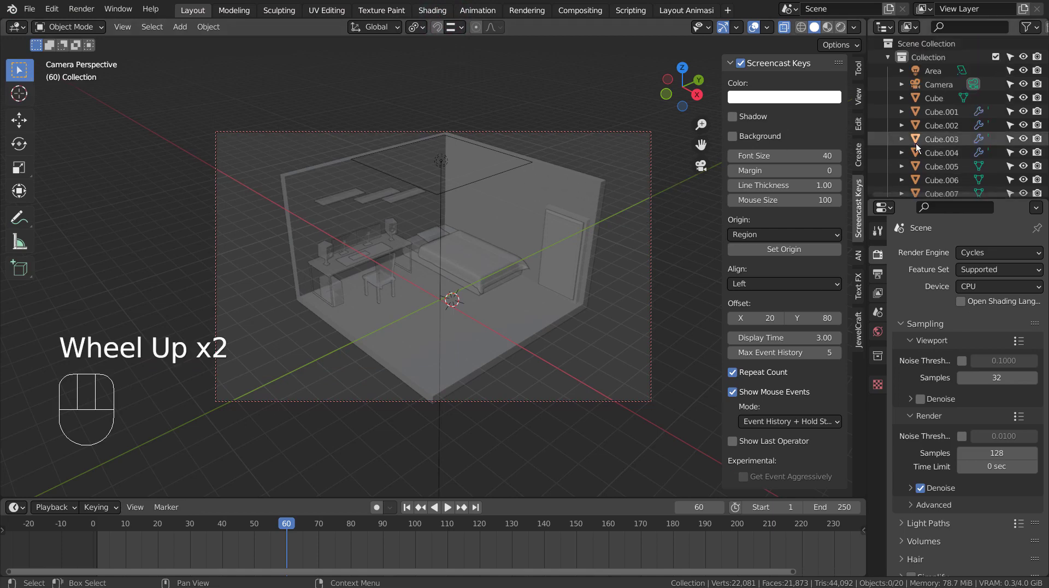
scroll(918, 134, "up", 3)
left_click(923, 71)
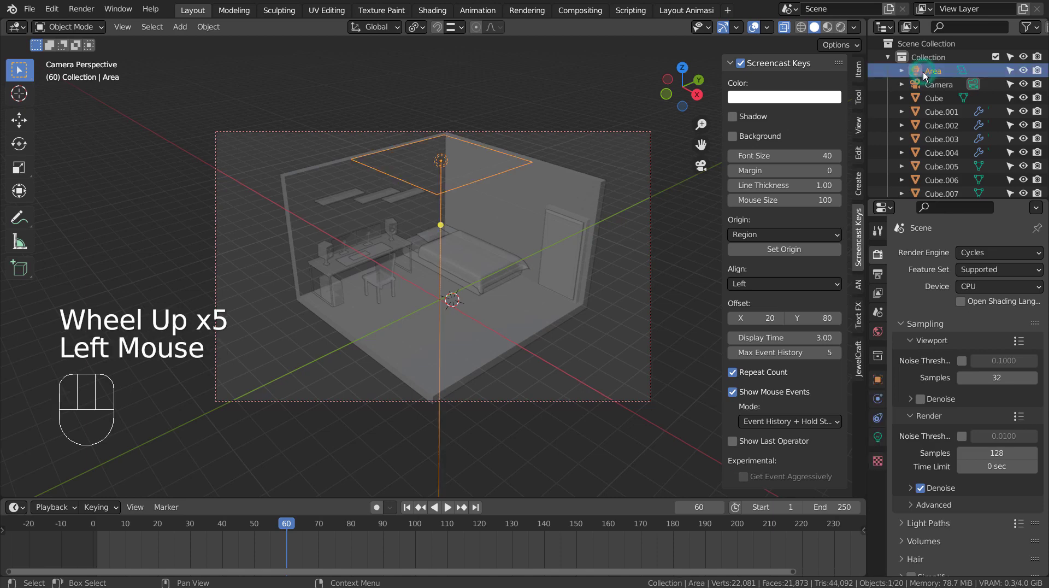
left_click(878, 434)
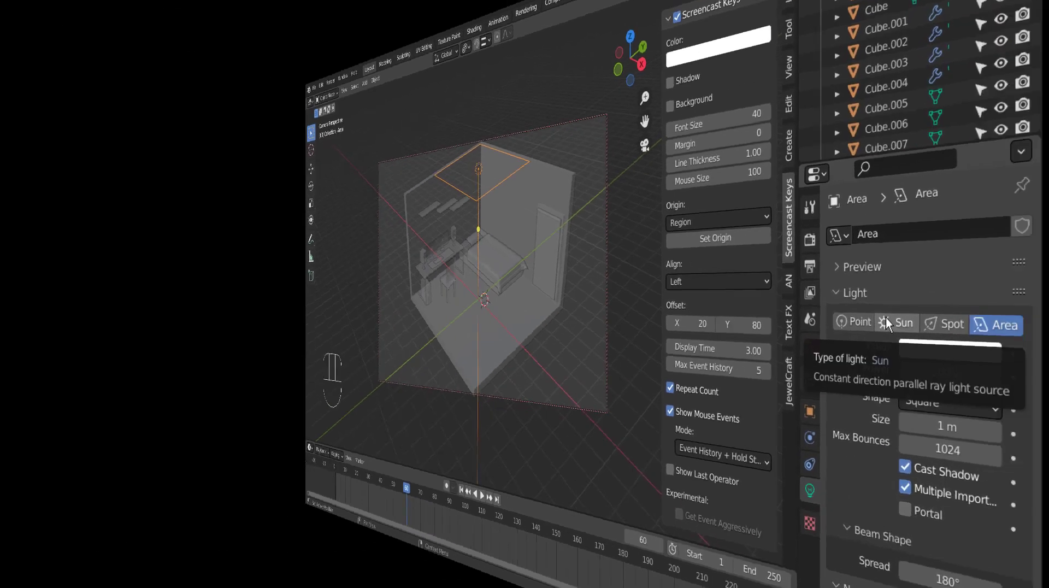
left_click(877, 263)
left_click(876, 262)
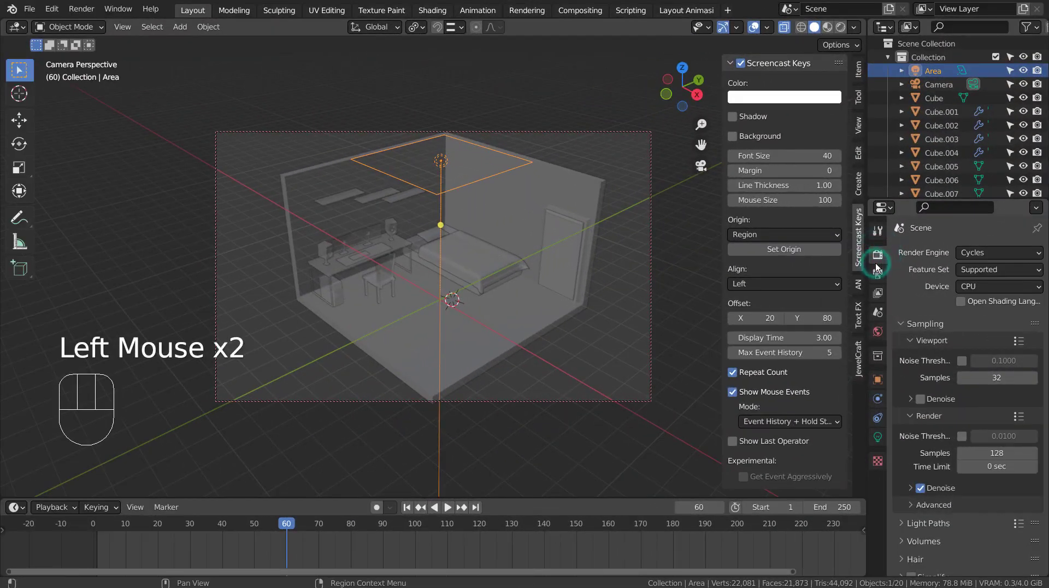
Set Sun Position's Sun Object to the Area light and switch to Rendered shading
left_click(878, 331)
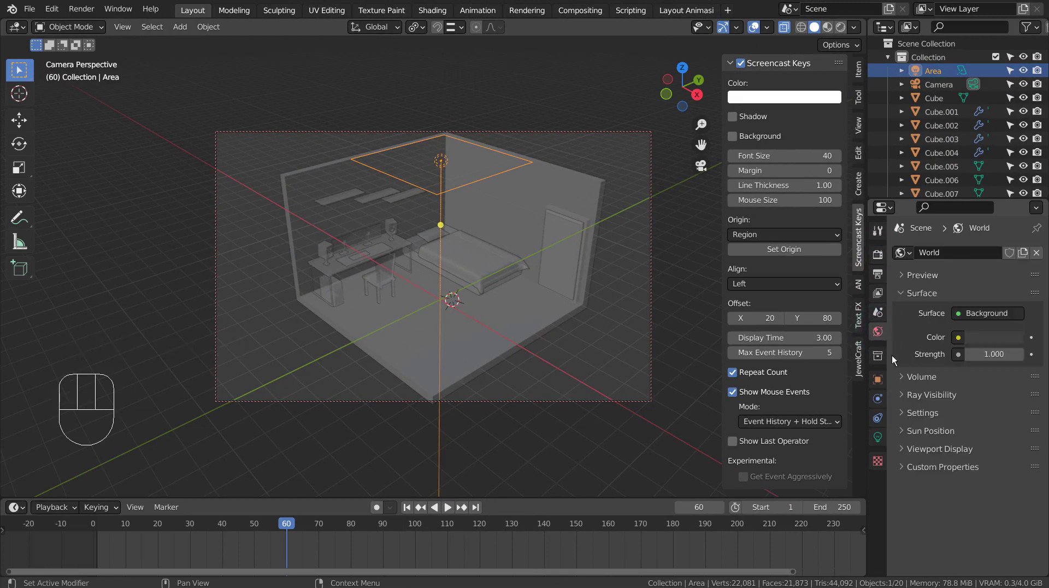
left_click(904, 436)
scroll(905, 437, "down", 2)
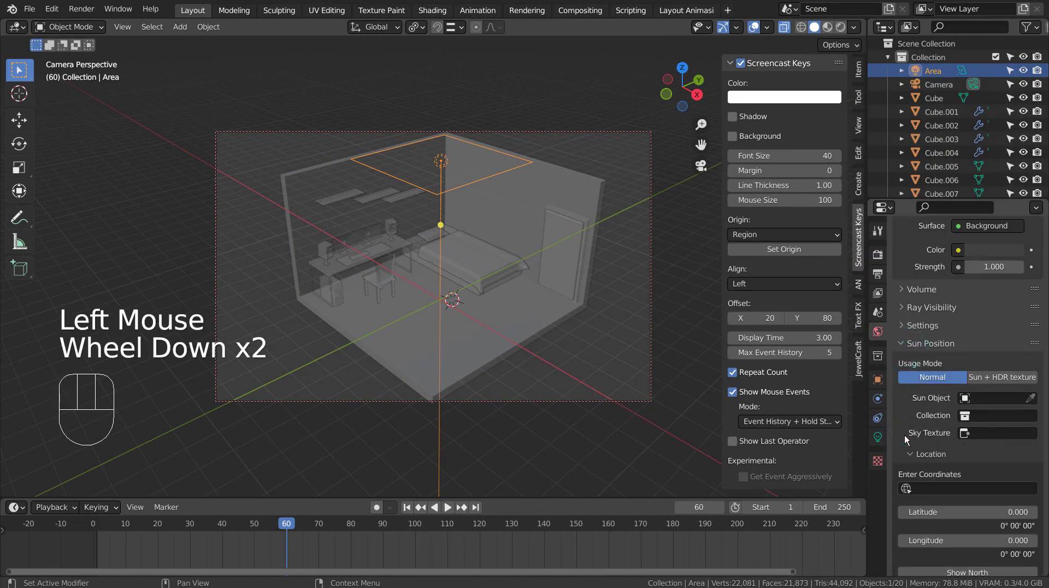
scroll(906, 439, "down", 3)
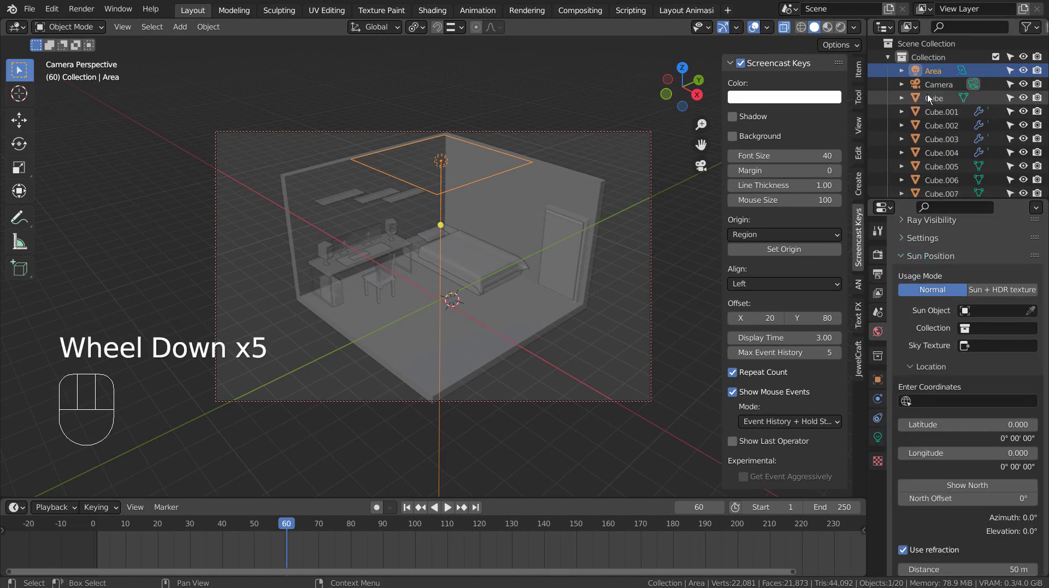
left_click(965, 310)
left_click(963, 330)
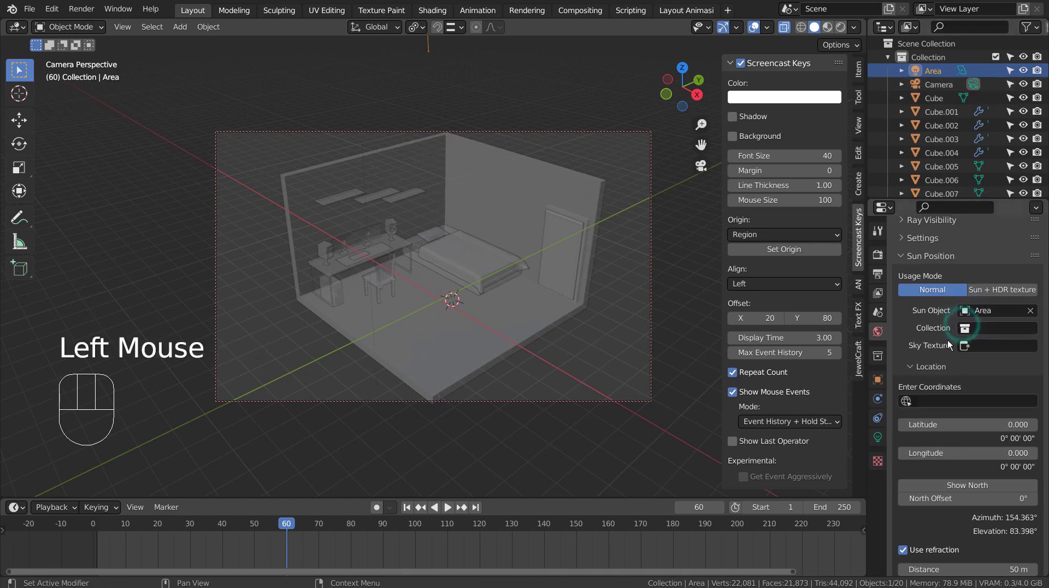
left_click(842, 26)
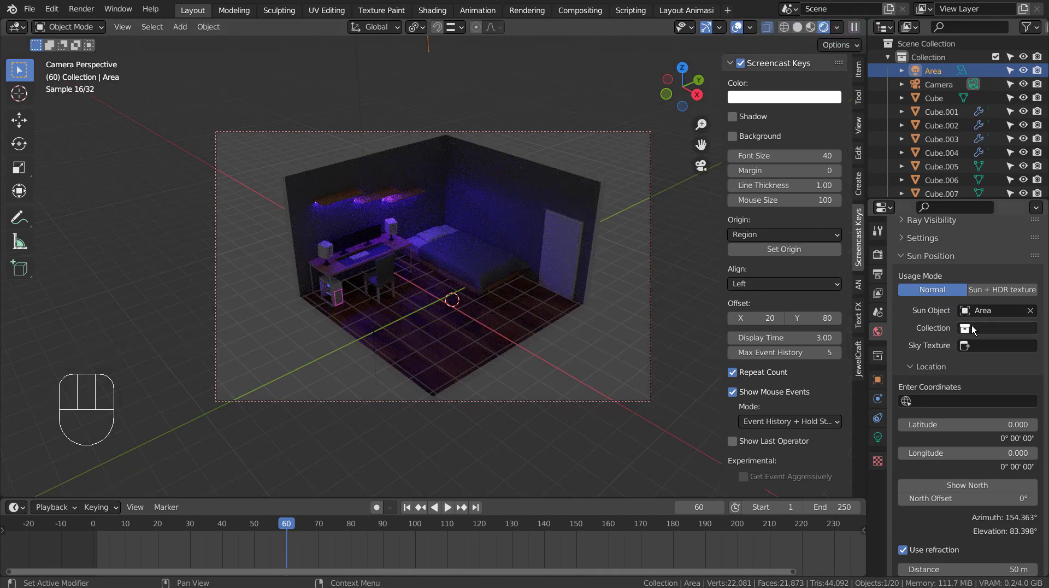
Set the Sun Position sky texture to the Background node
left_click(967, 349)
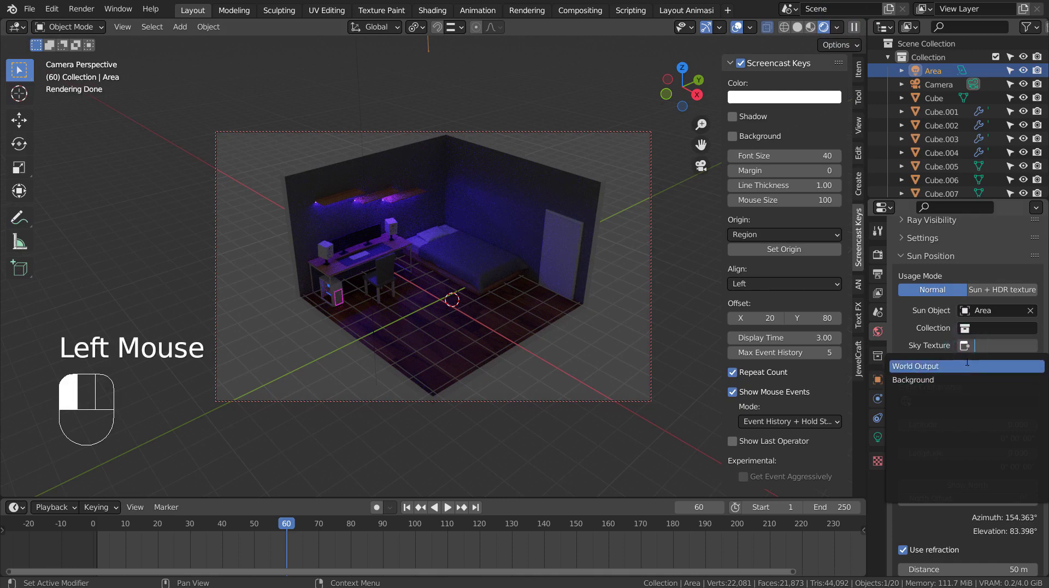
left_click(968, 366)
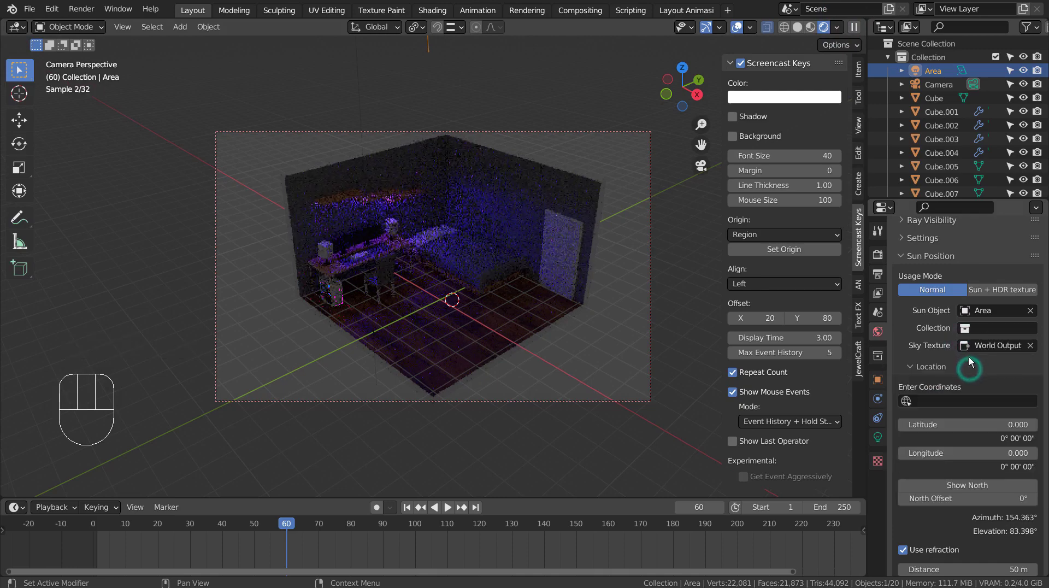
left_click(965, 346)
left_click(966, 378)
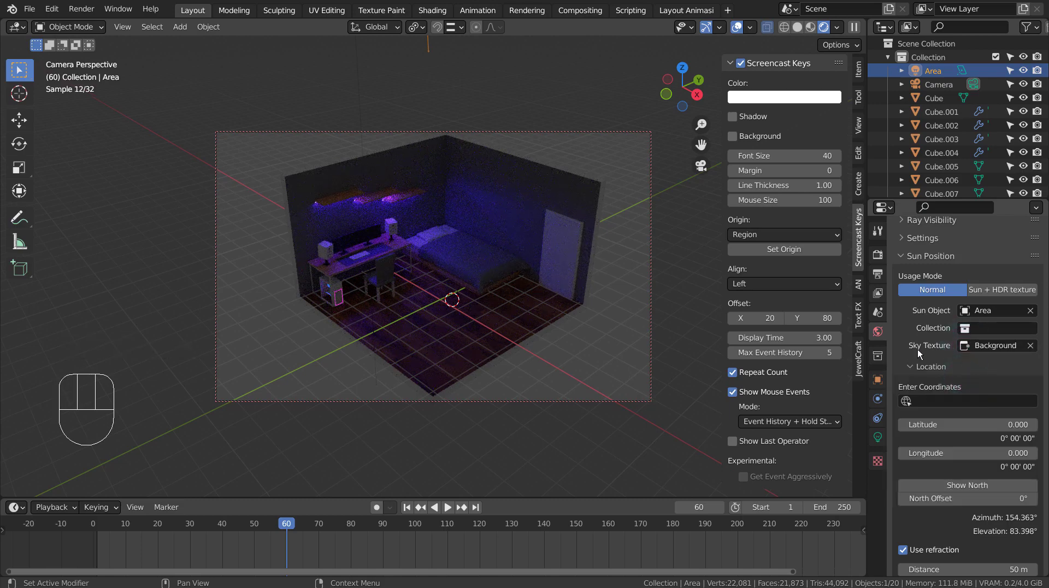
Raise the World Color value from near-black to white
scroll(941, 352, "up", 3)
scroll(954, 360, "up", 3)
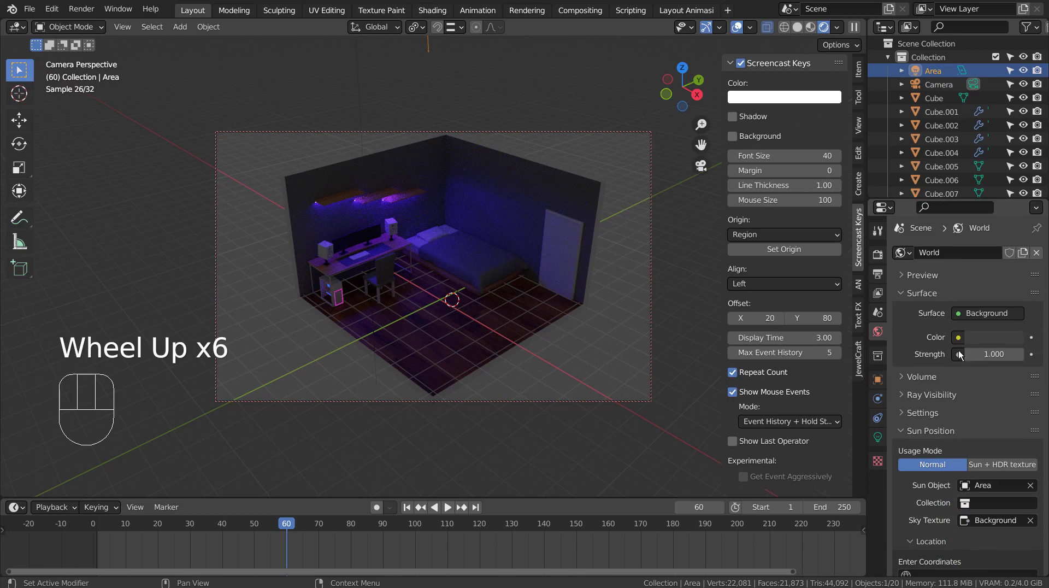
left_click(980, 337)
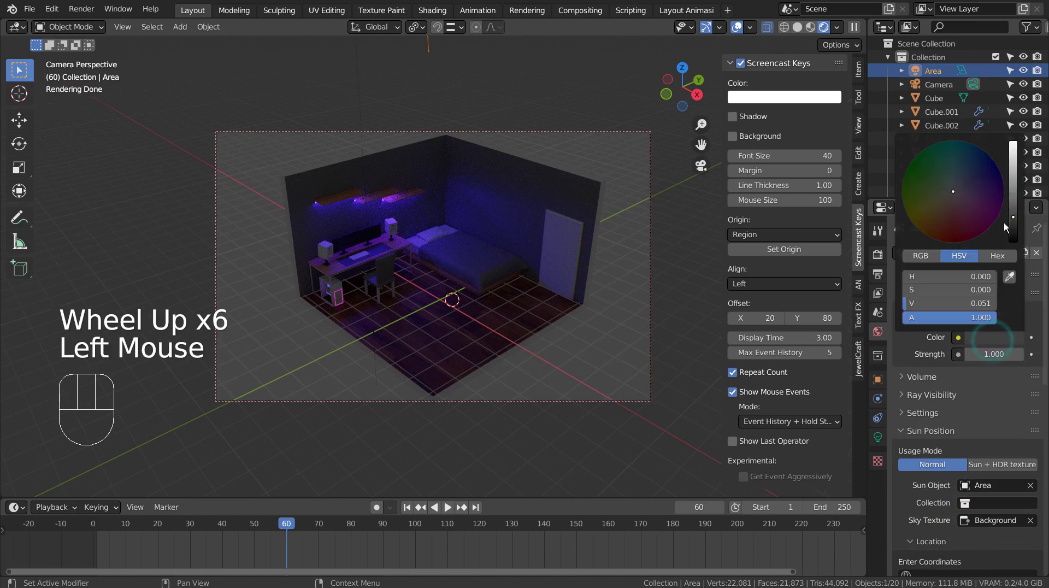
left_click_drag(1013, 217, 1013, 142)
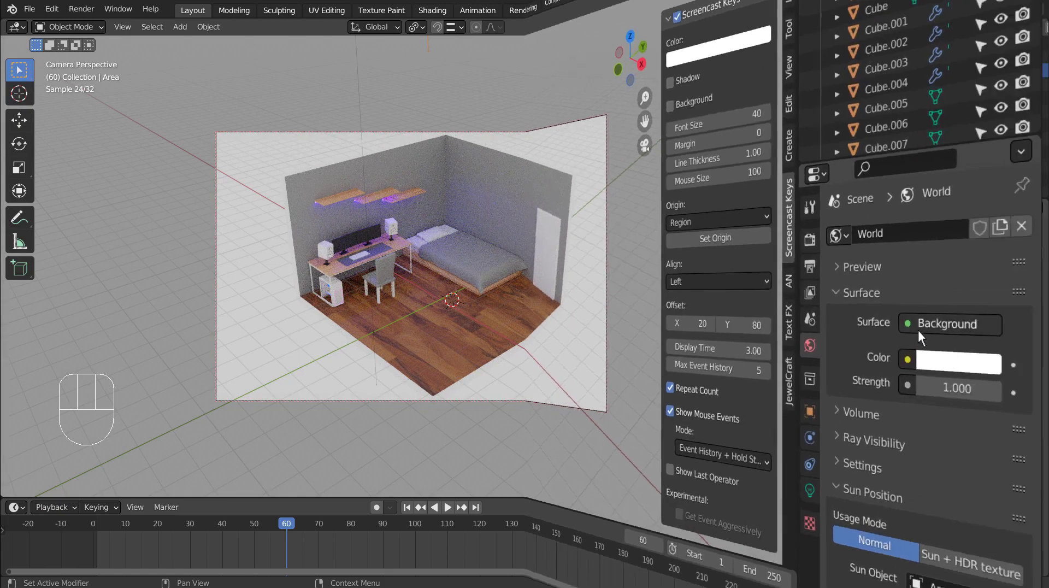
Feed World Color from a Nishita Sky Texture and set Sun Position to Sun + HDR texture
left_click(959, 338)
left_click(959, 338)
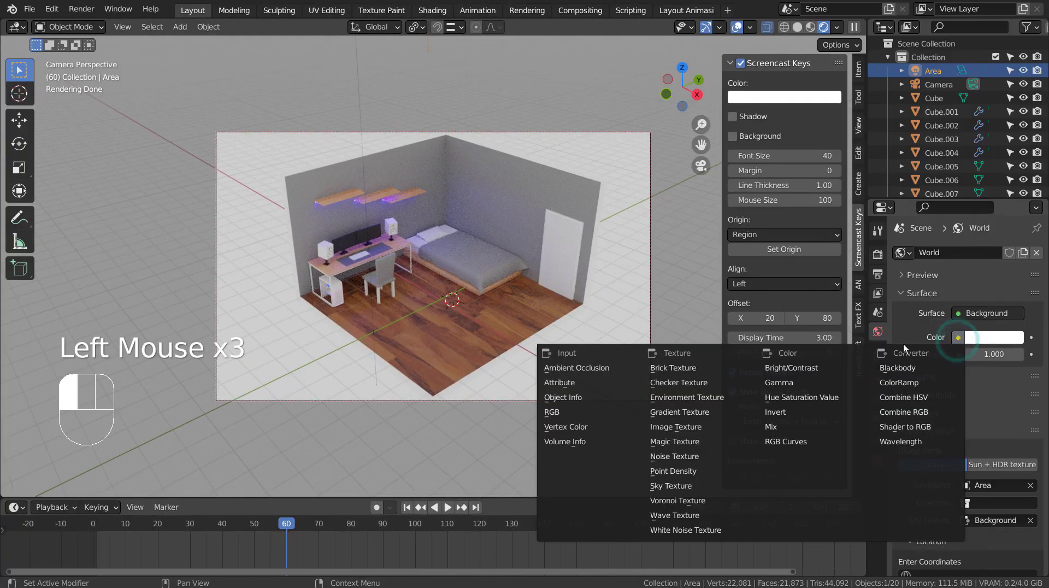
left_click(736, 487)
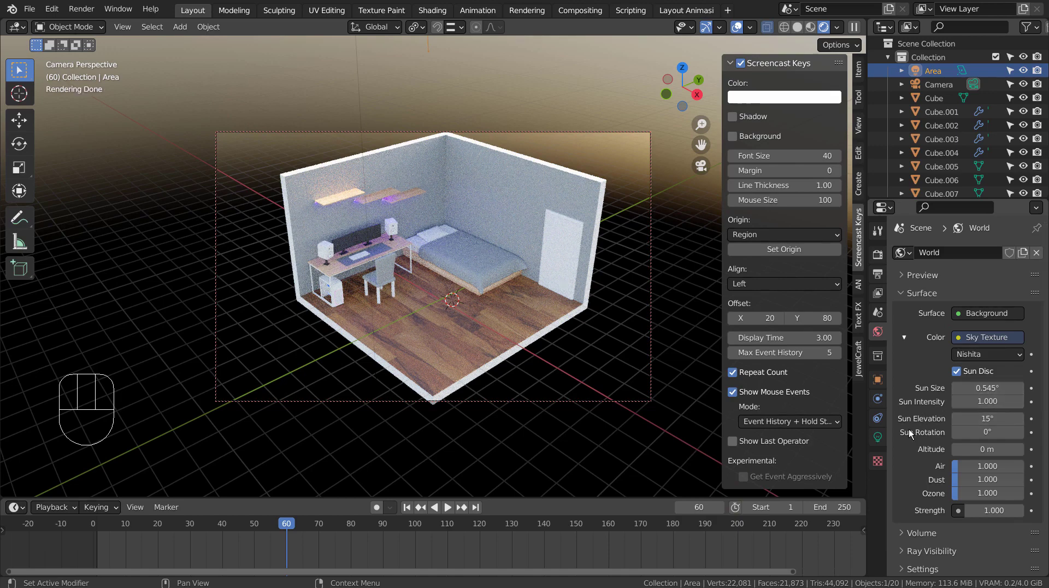
scroll(909, 429, "down", 2)
scroll(909, 429, "down", 2)
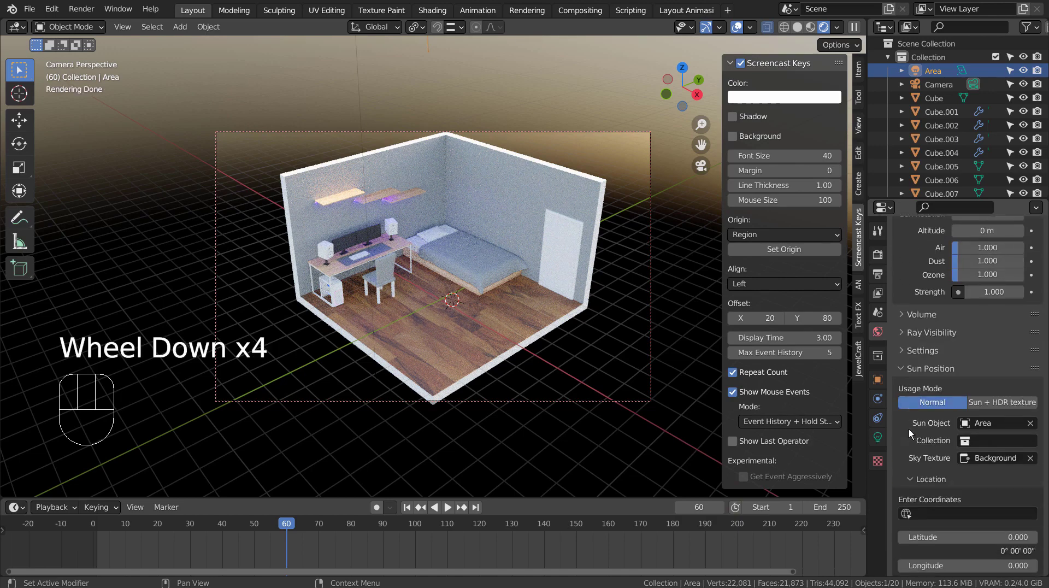
scroll(909, 429, "down", 2)
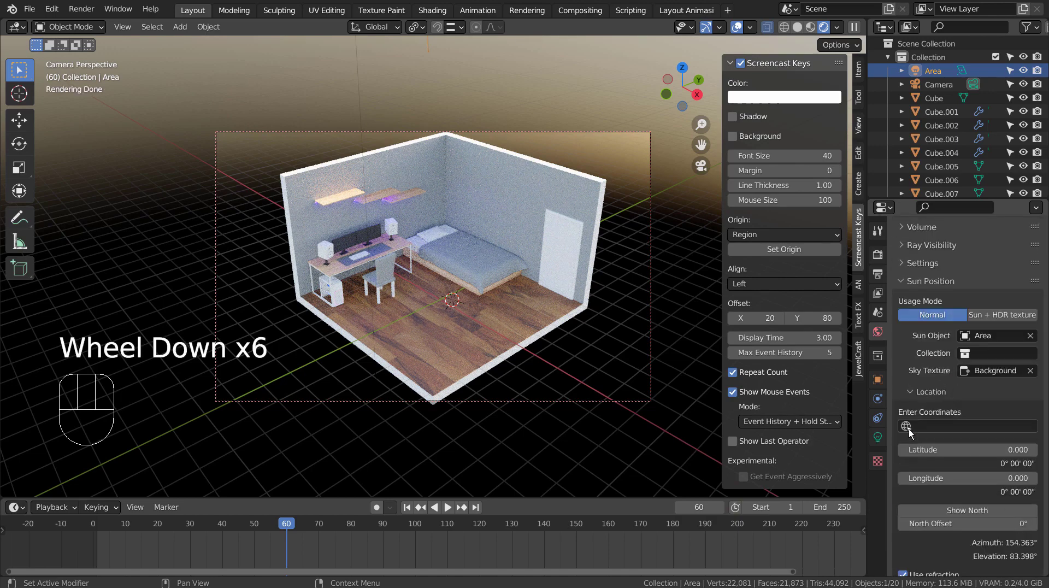
left_click(990, 316)
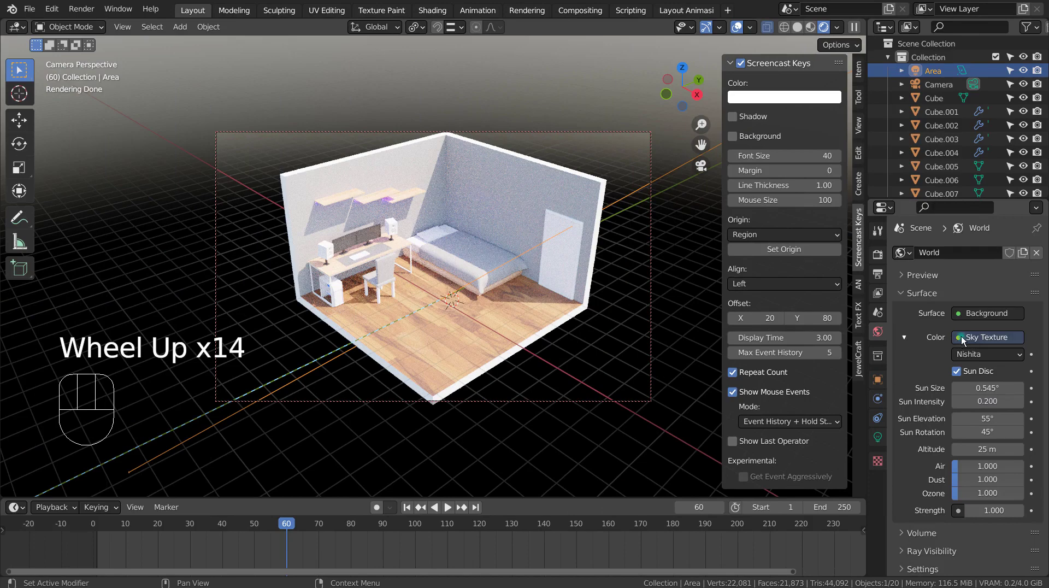
Load forest.exr from the HDRI bookmark as an Environment Texture for World Color
left_click(962, 336)
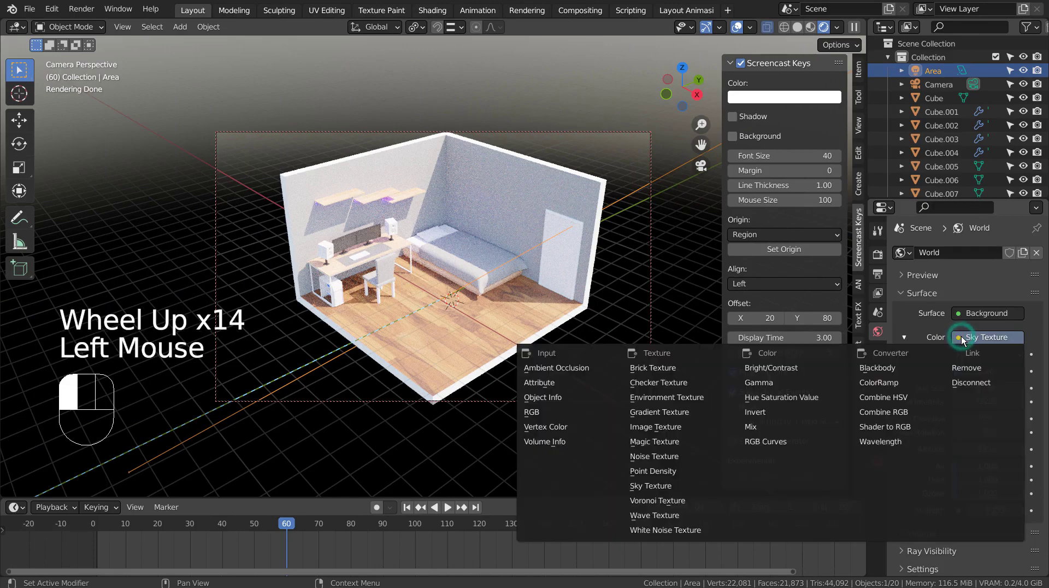
left_click(726, 399)
left_click(998, 359)
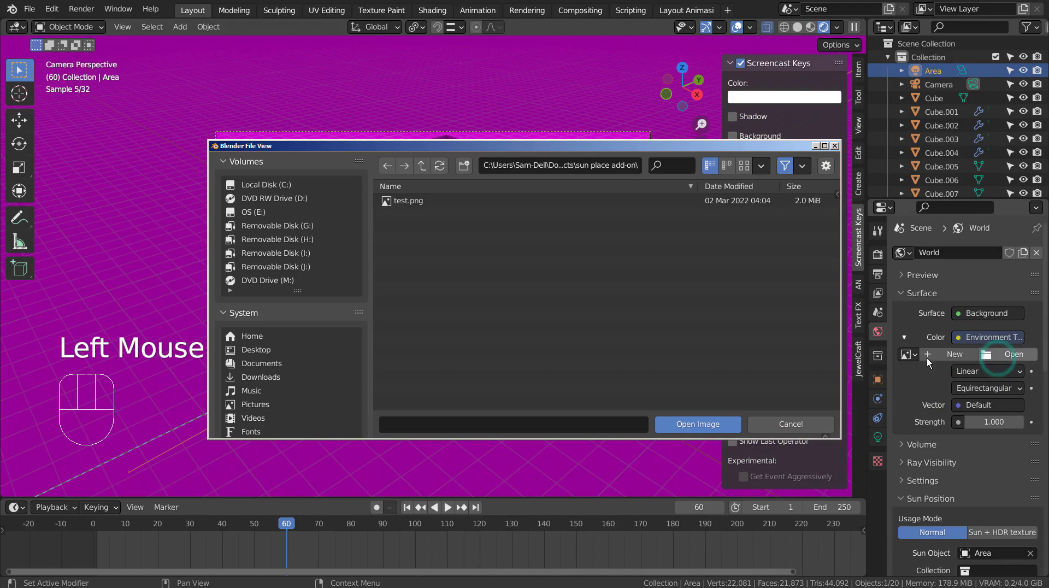
scroll(307, 347, "down", 5)
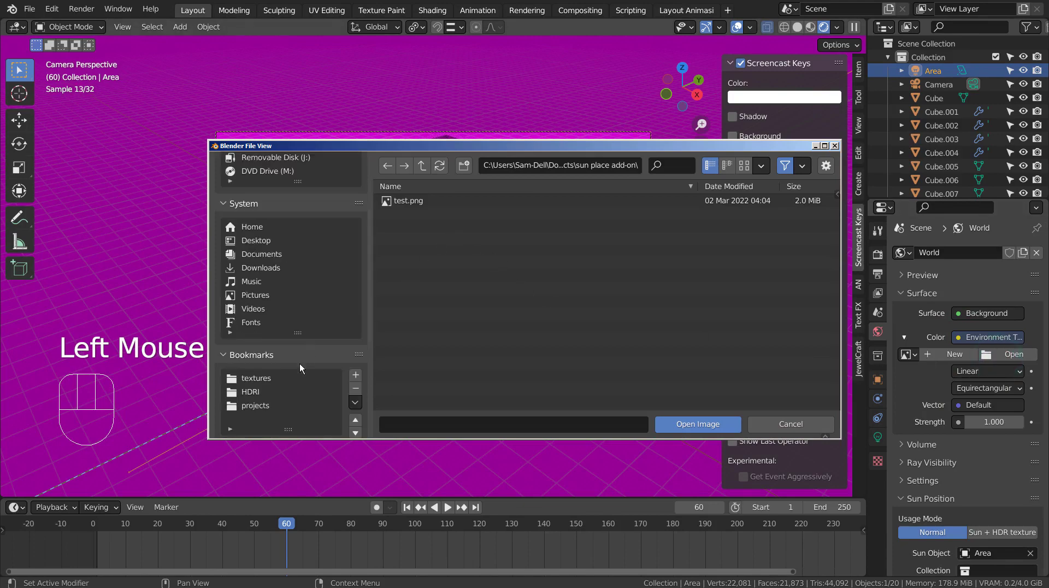
left_click(262, 392)
left_click(429, 249)
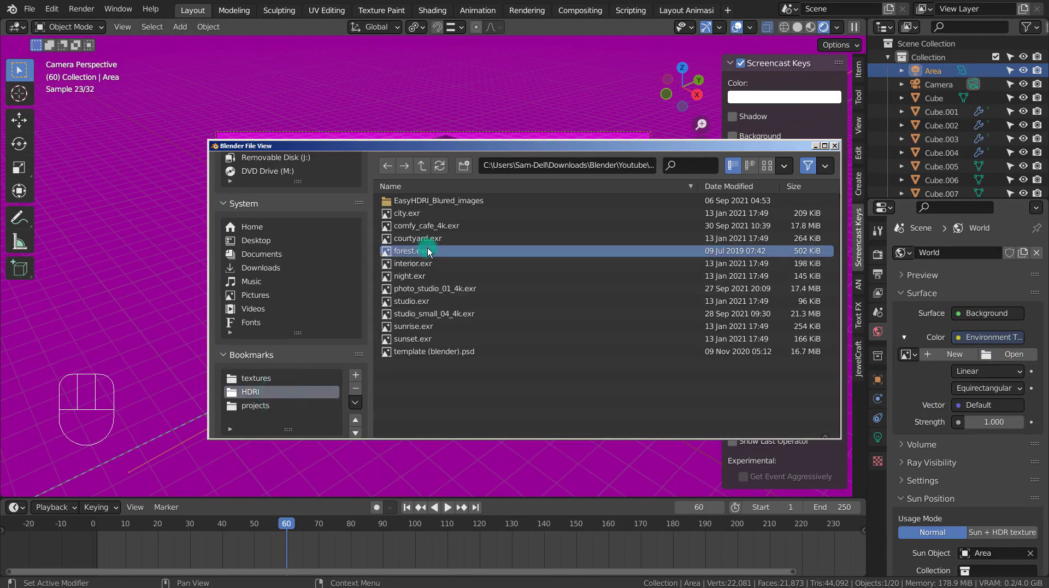
double_click(427, 250)
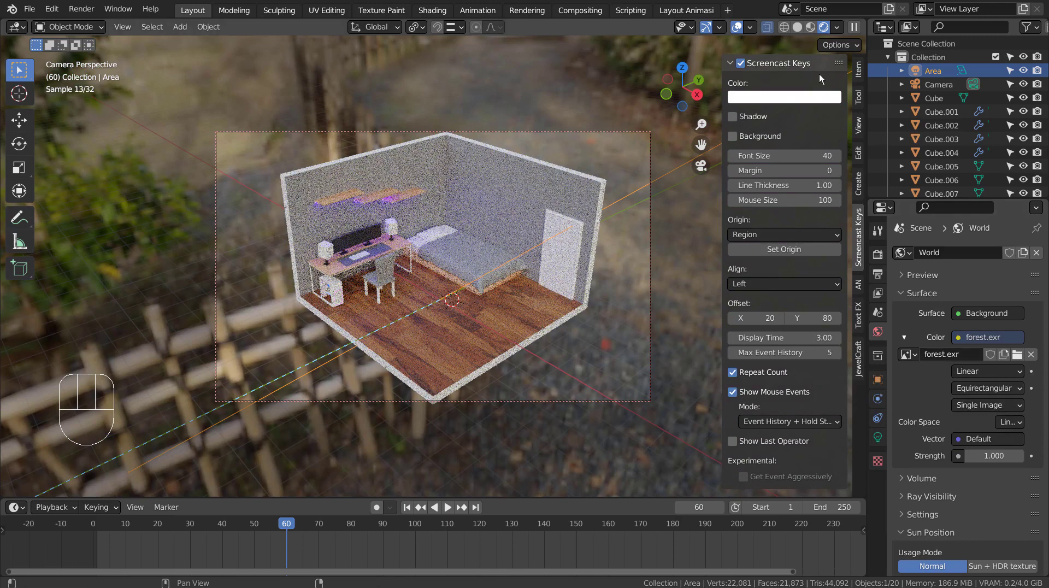
Set Sun Position's Usage Mode to Sun + HDR texture
scroll(951, 422, "down", 2)
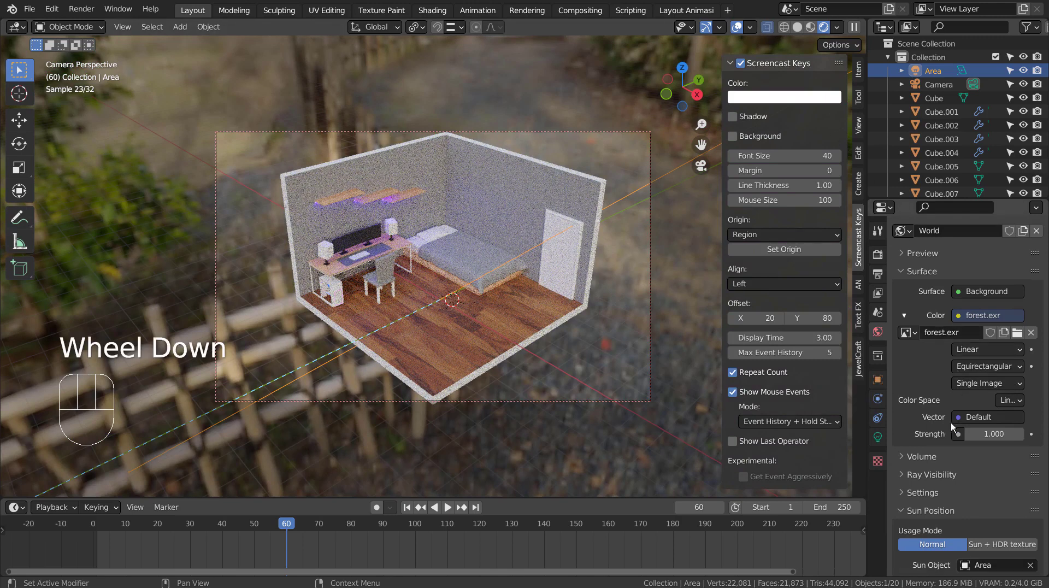
scroll(951, 422, "down", 2)
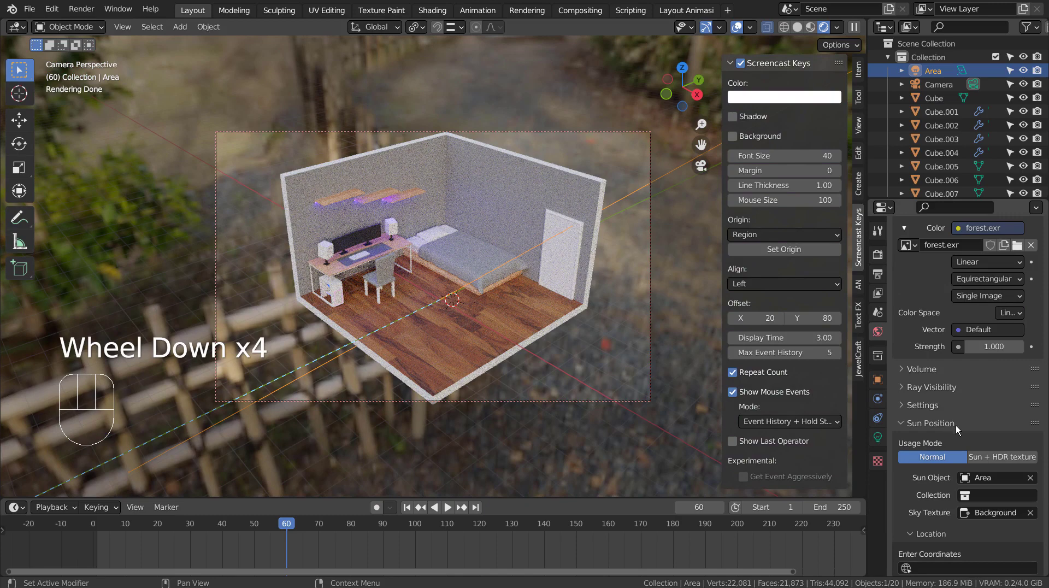
left_click(1002, 457)
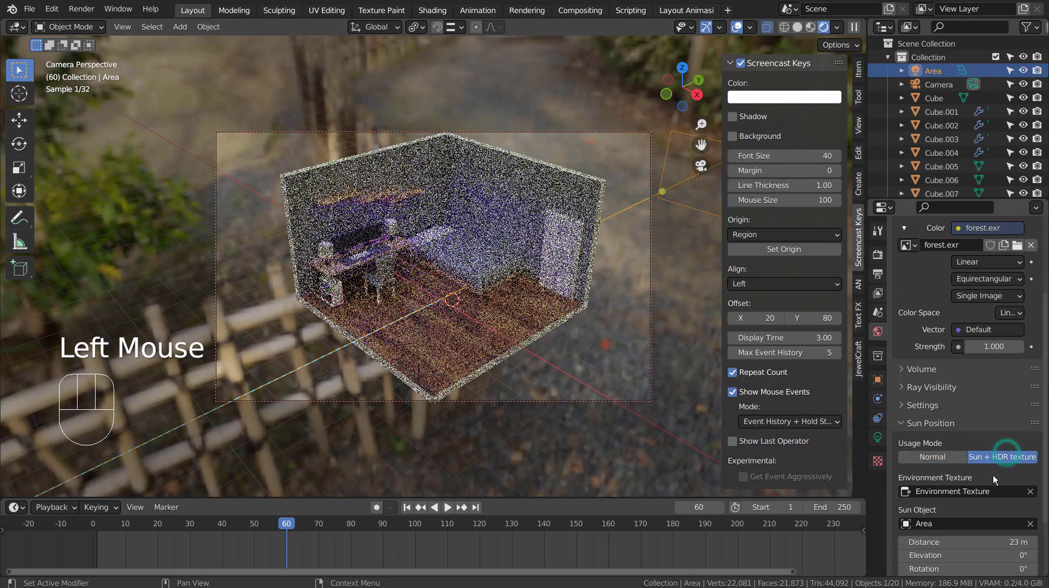
scroll(969, 503, "down", 4)
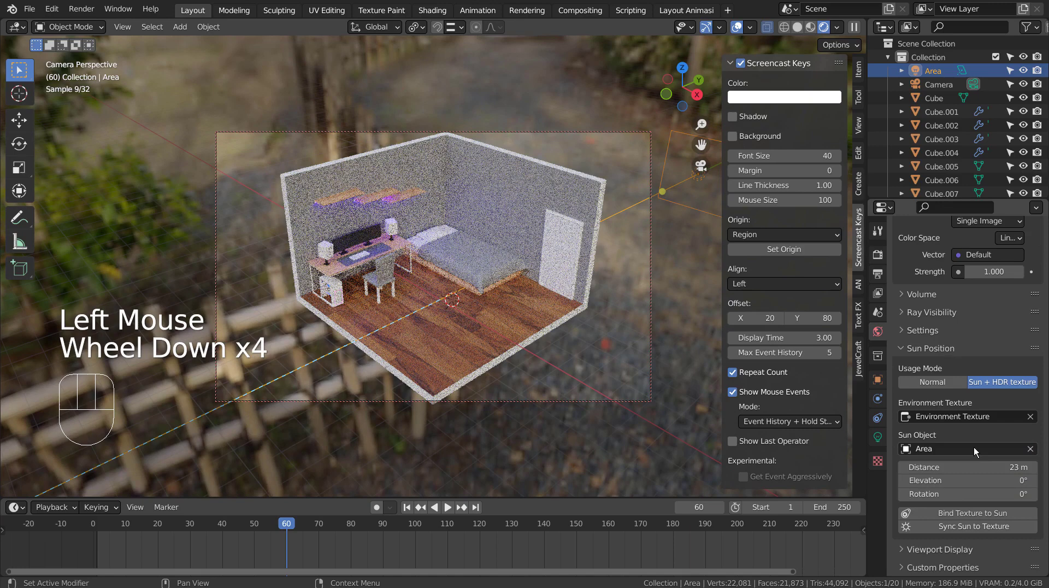
Set the sun's Elevation to 45° and Rotation to 45°
left_click(963, 481)
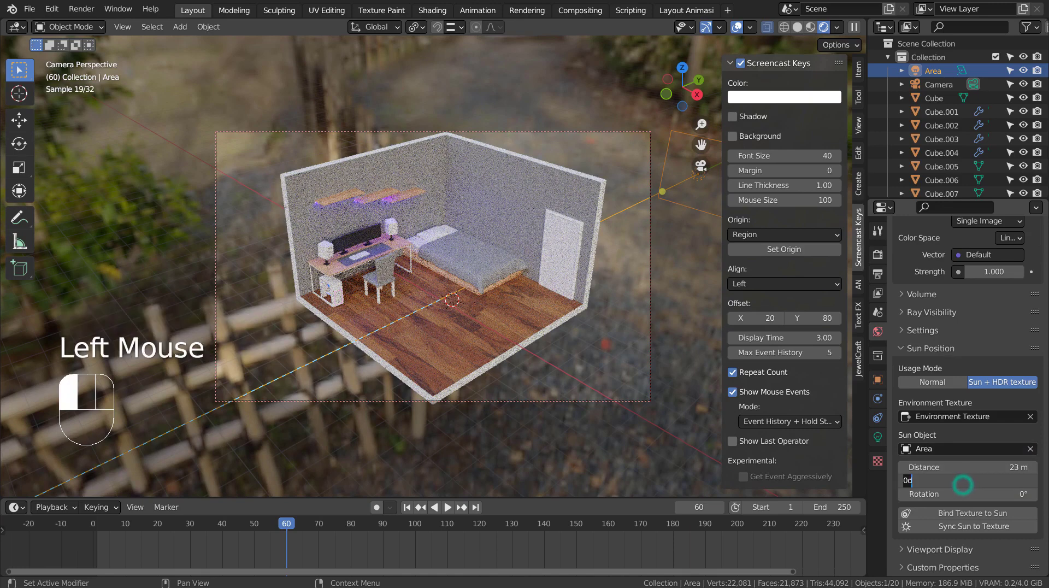
type("45")
key("Return")
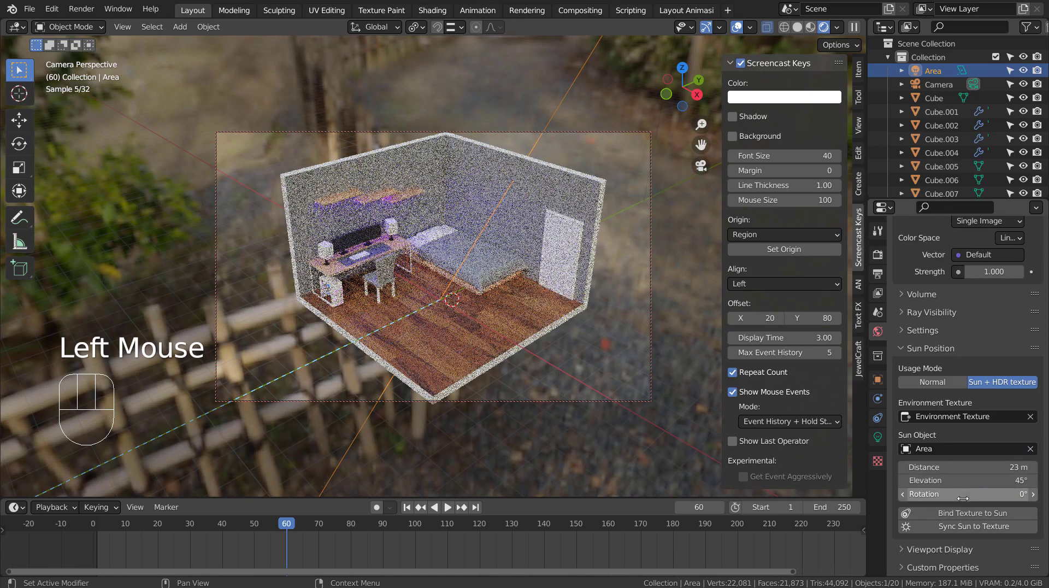
left_click(964, 481)
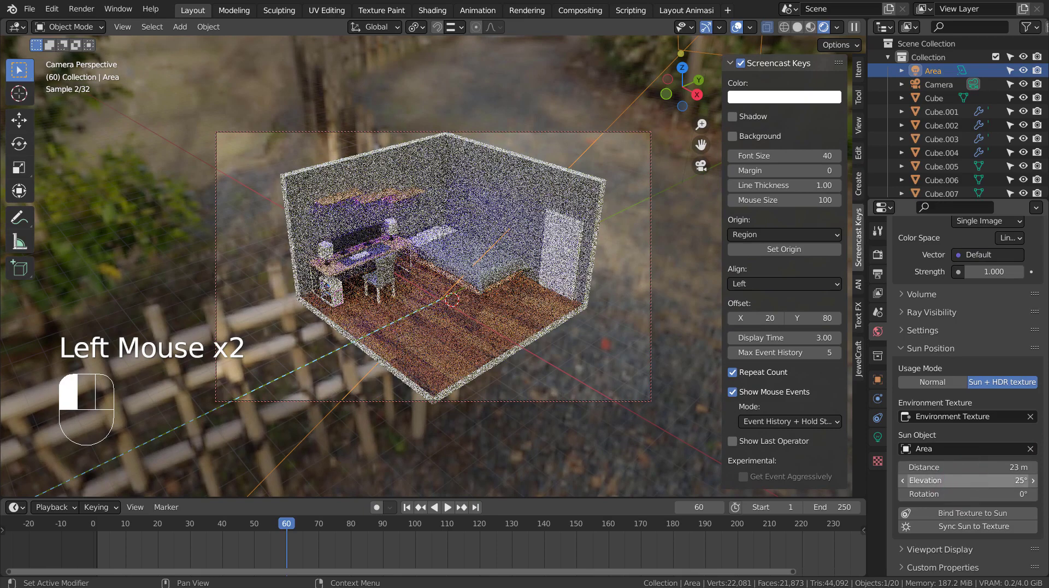
left_click(963, 480)
type("5")
key("Return")
left_click(964, 492)
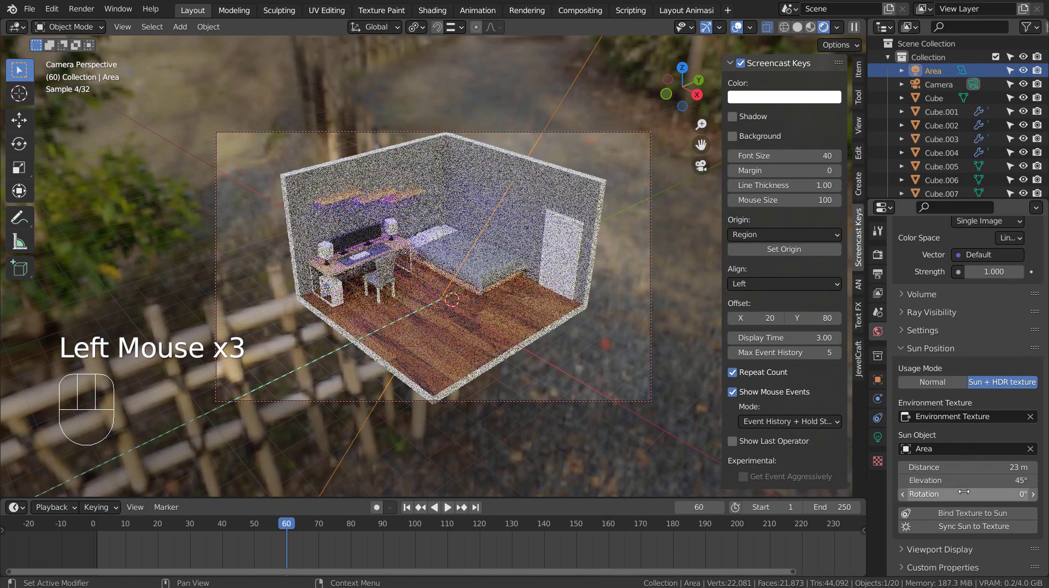
type("45")
key("Return")
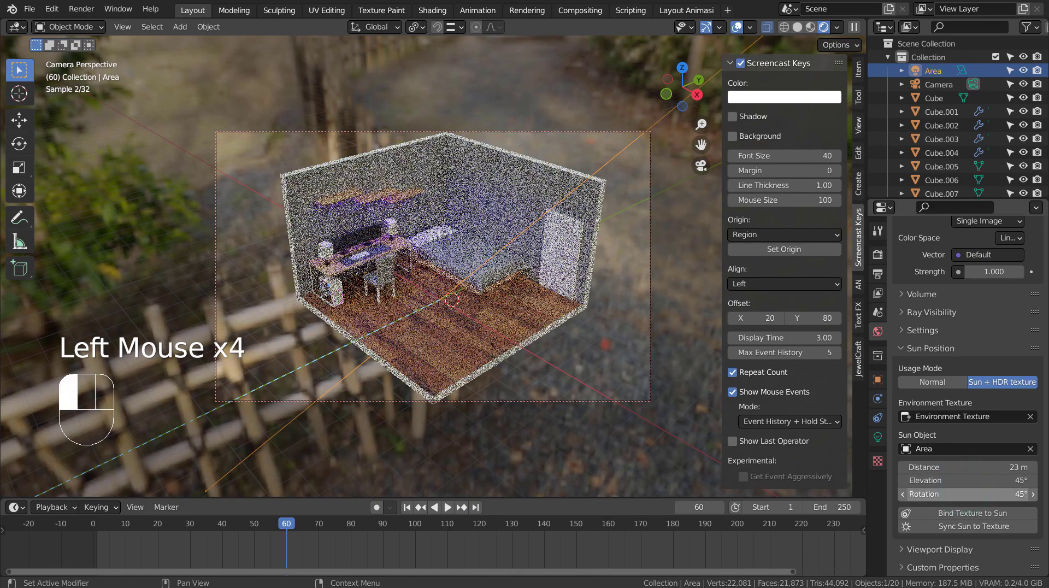
Toggle Bind Texture to Sun on and off twice, then raise World Strength to 3
left_click(988, 516)
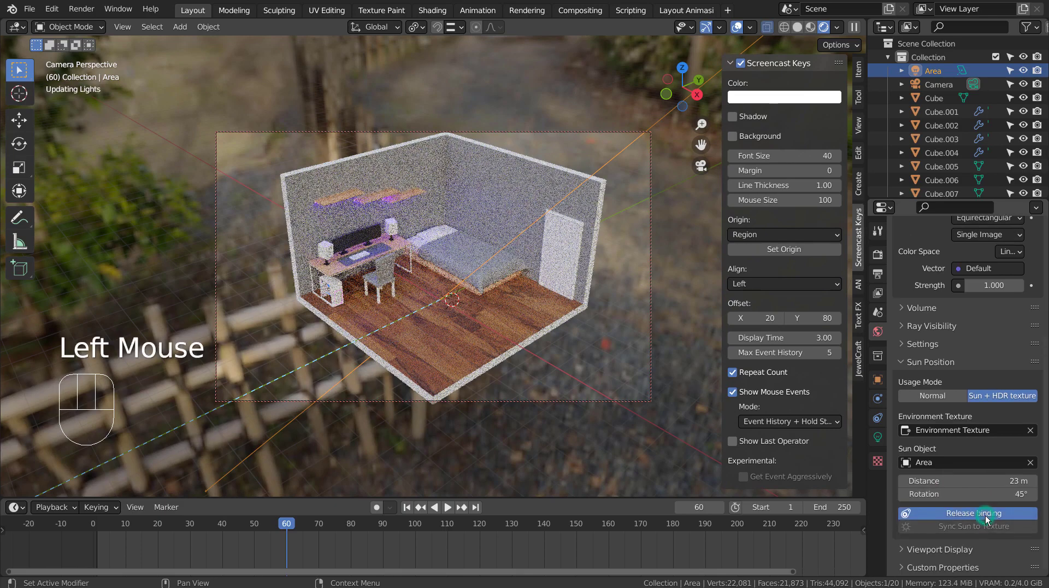
left_click(1007, 515)
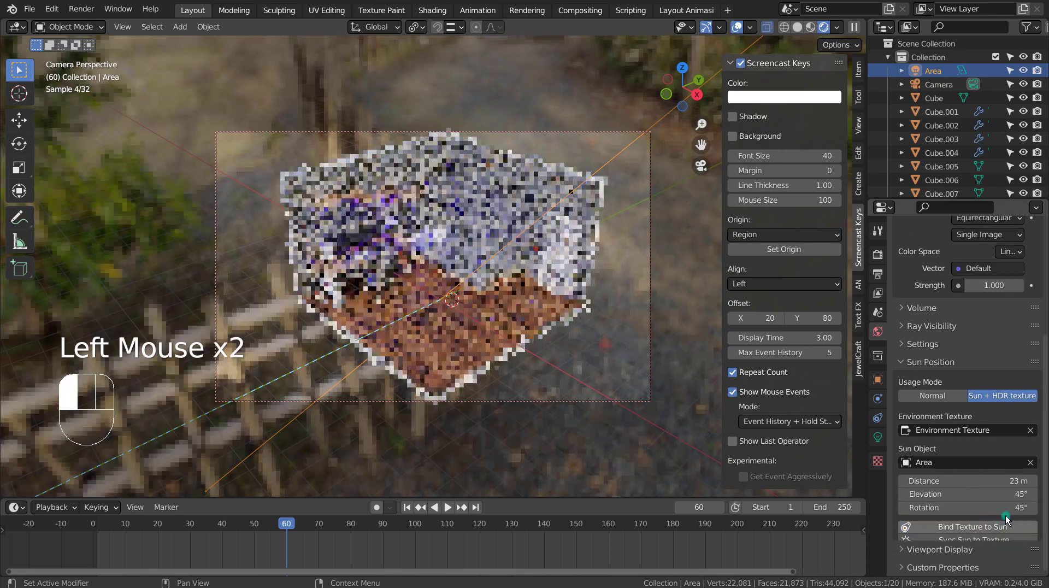
left_click(1001, 530)
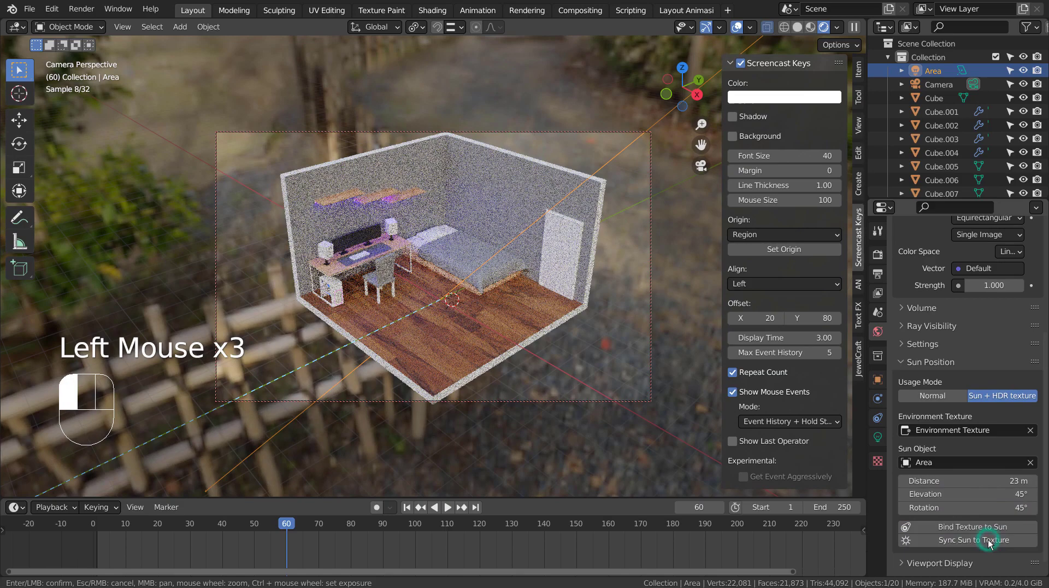
left_click(989, 515)
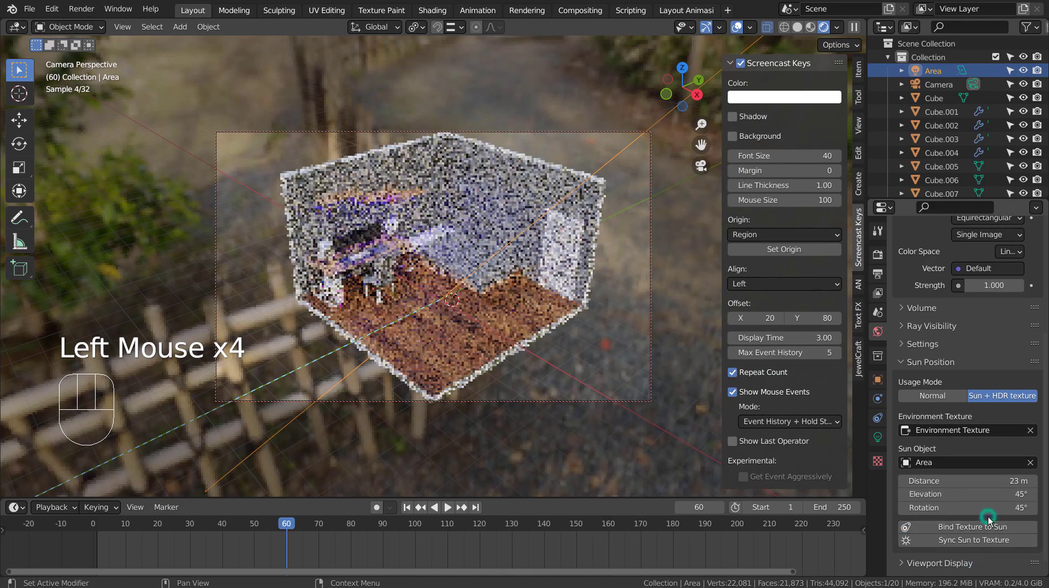
scroll(971, 476, "up", 2)
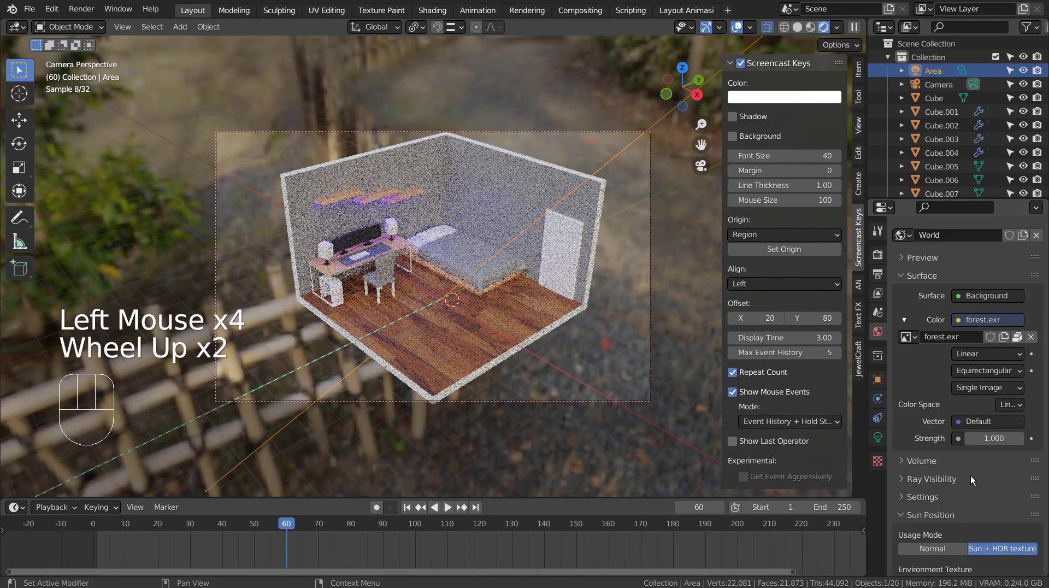
left_click_drag(973, 438, 1001, 438)
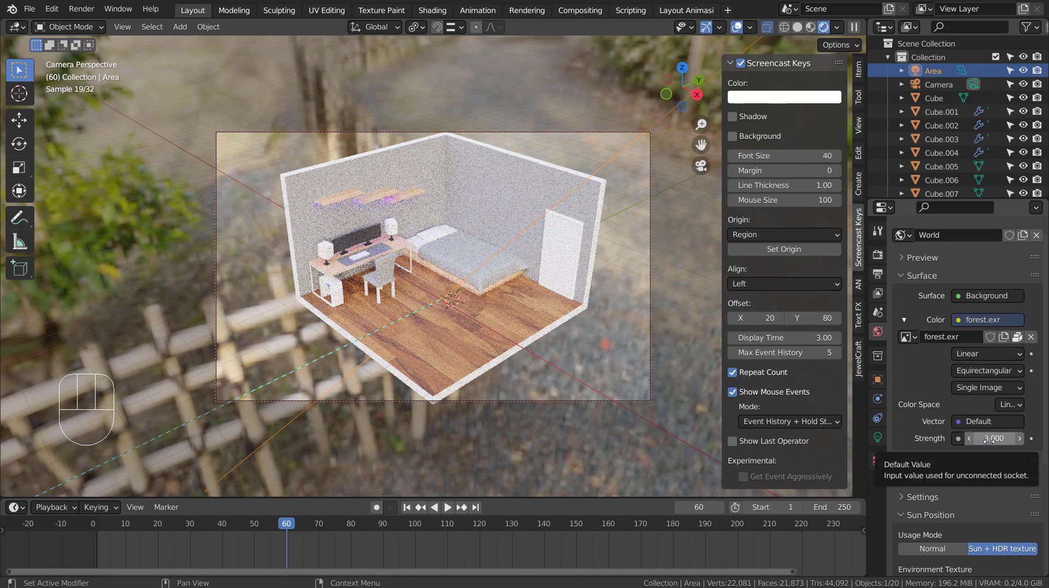
Lower the Sun Position Longitude from 35 to 15°
left_click_drag(990, 439, 962, 439)
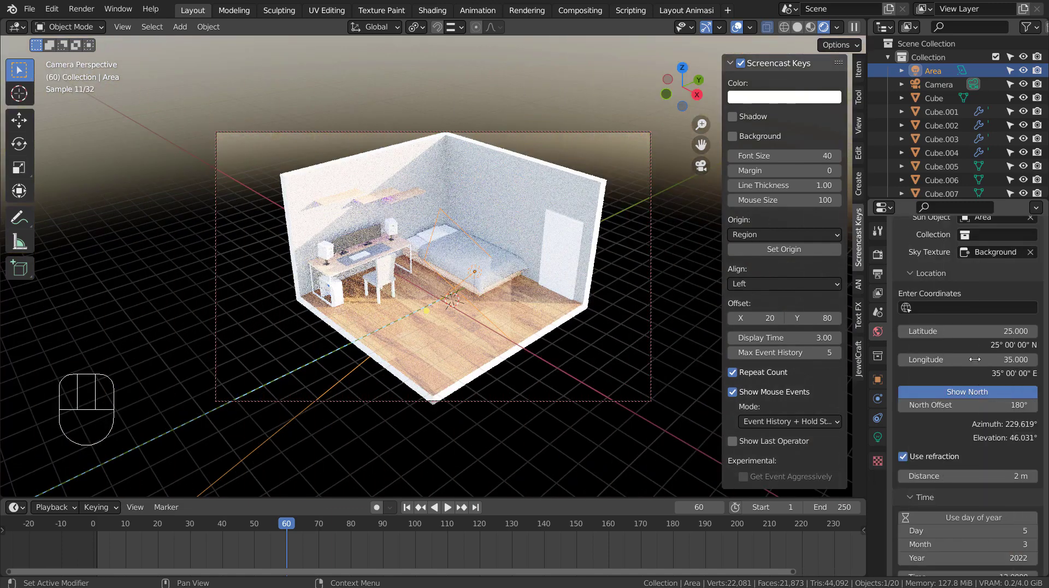
left_click_drag(975, 359, 954, 359)
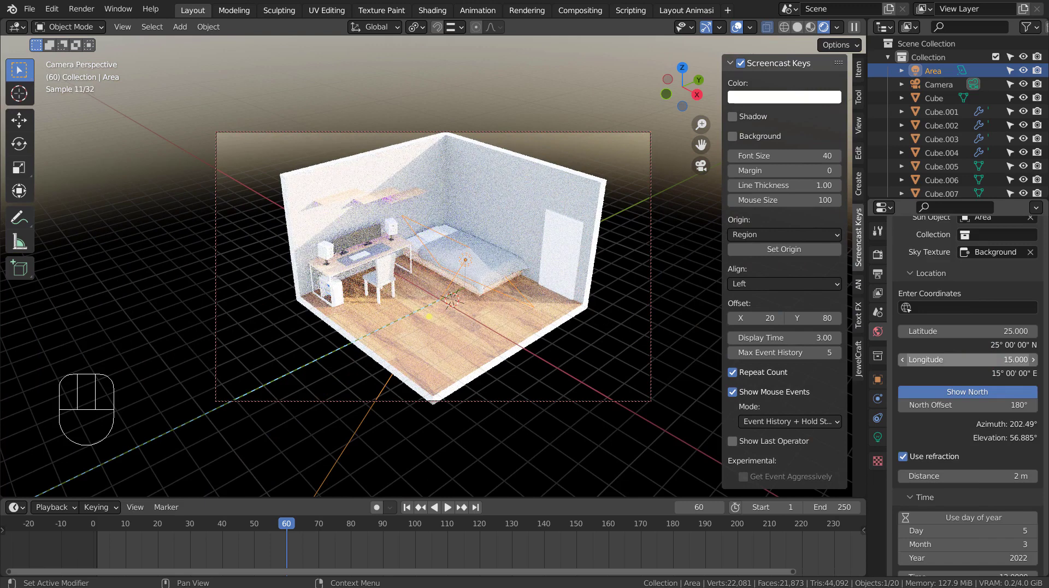
scroll(975, 359, "down", 2)
scroll(975, 359, "up", 3)
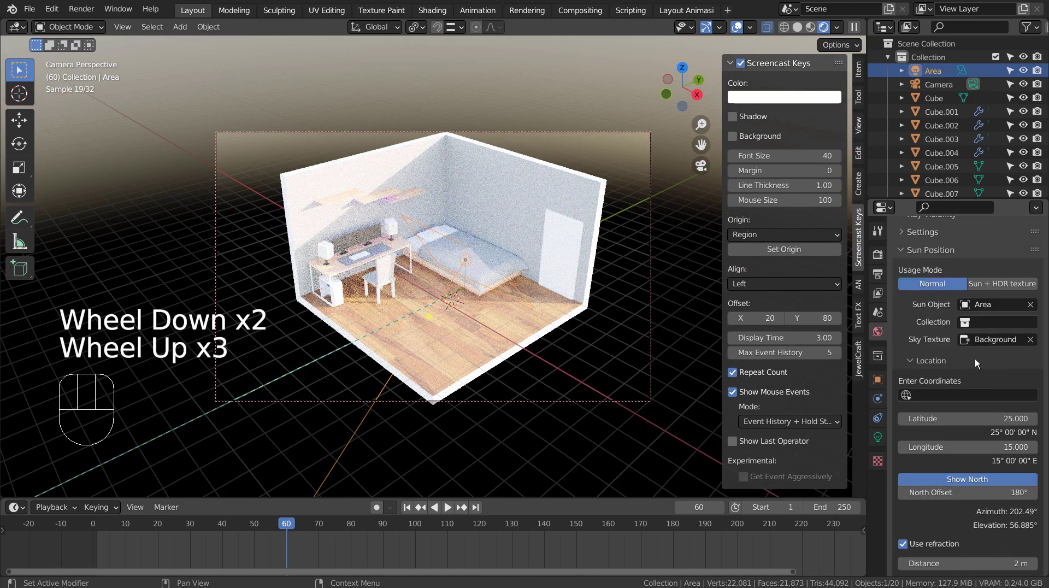
scroll(975, 359, "up", 3)
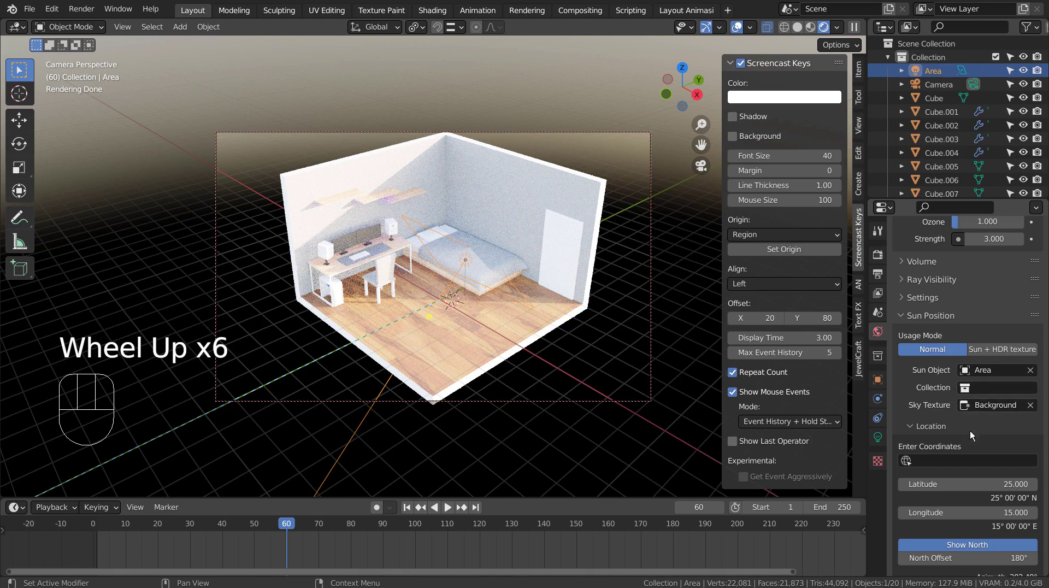
scroll(982, 348, "up", 3)
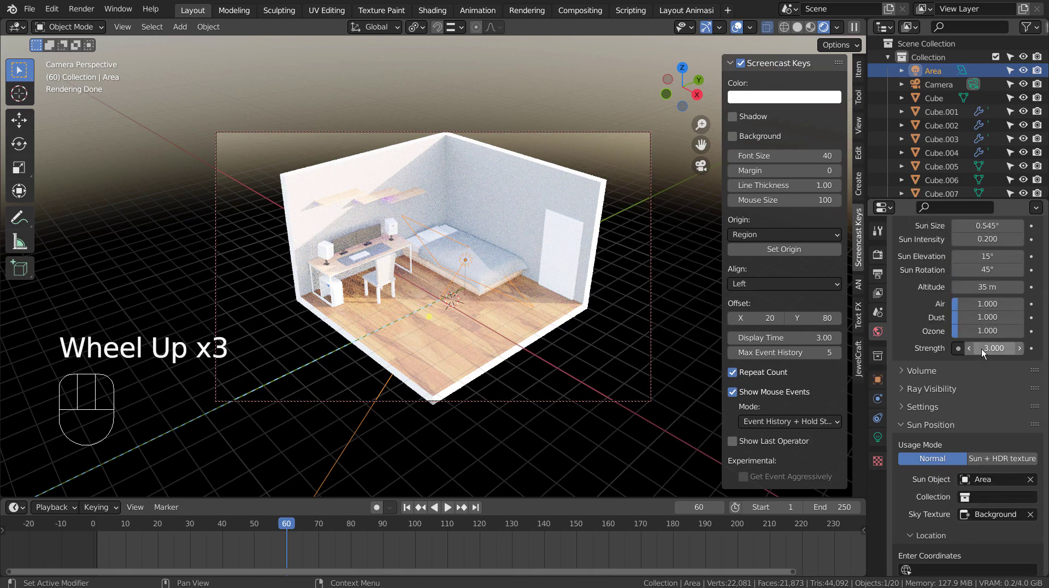
scroll(982, 349, "up", 3)
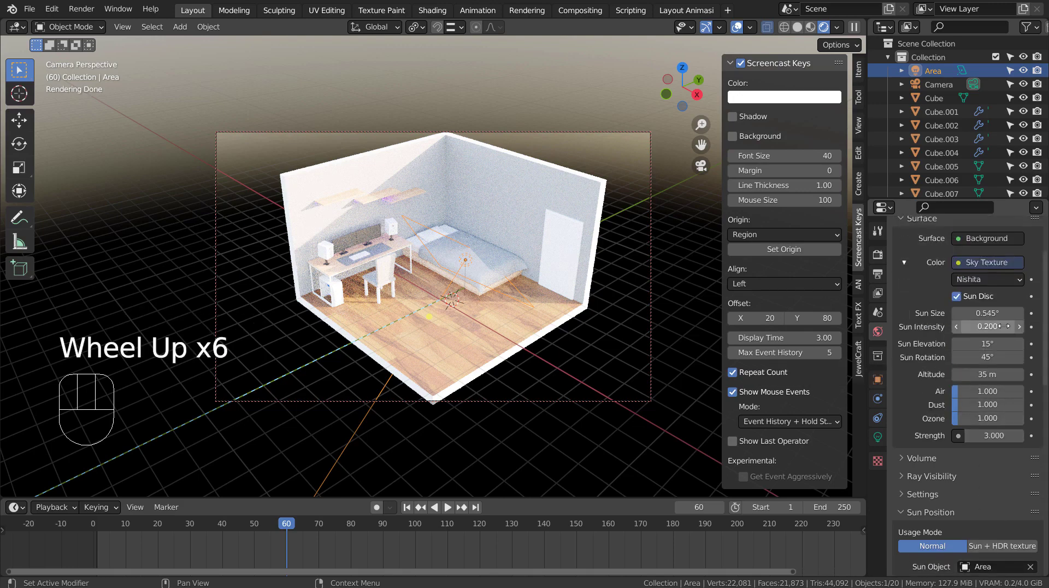
Set the Nishita Sun Elevation to 45°, keep Sun Intensity 0.200, and lower Strength to 1
left_click_drag(1001, 346, 1028, 346)
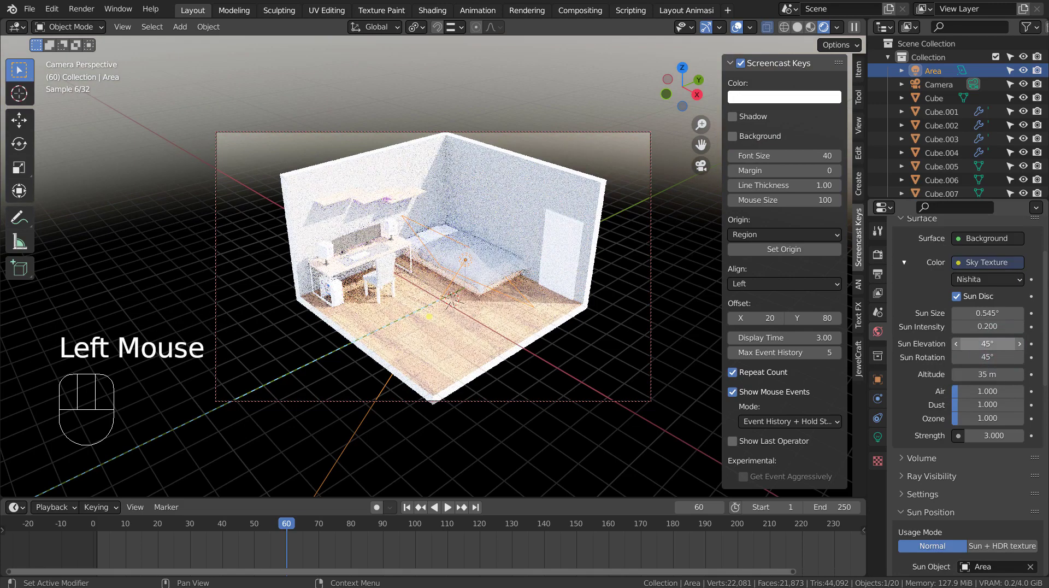
left_click(989, 326)
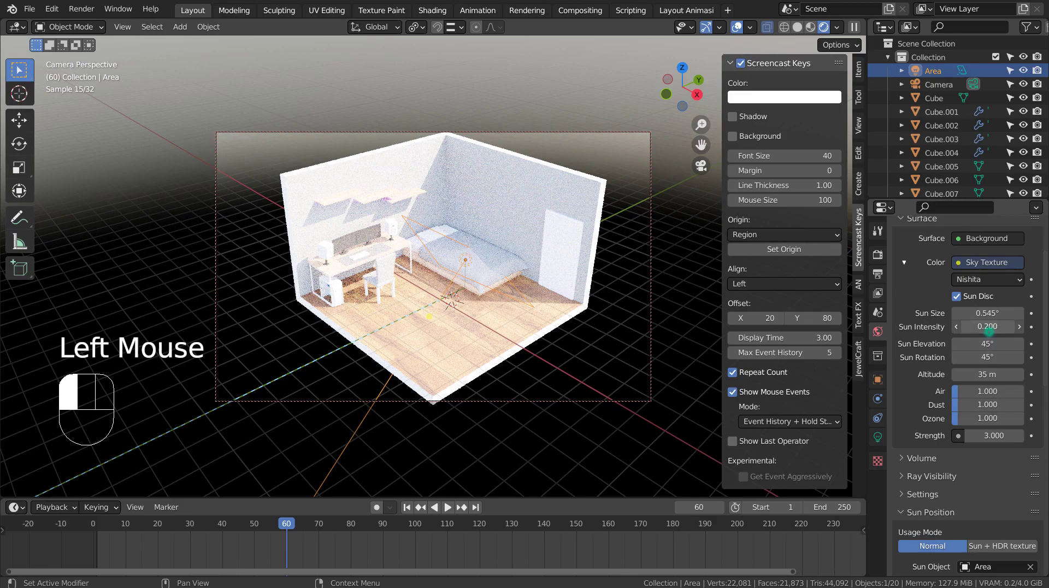
left_click(991, 435)
left_click_drag(991, 436, 972, 435)
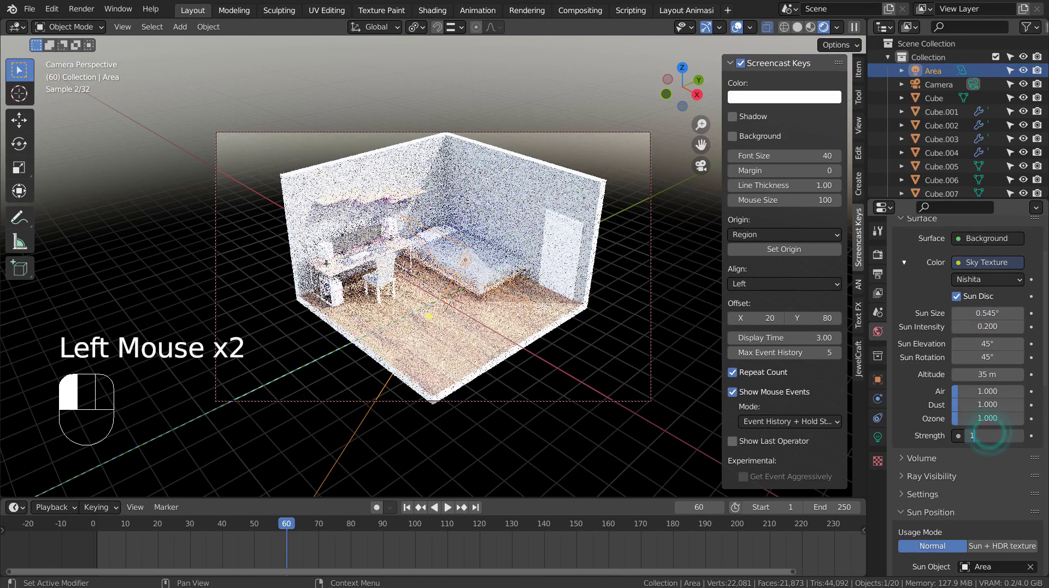